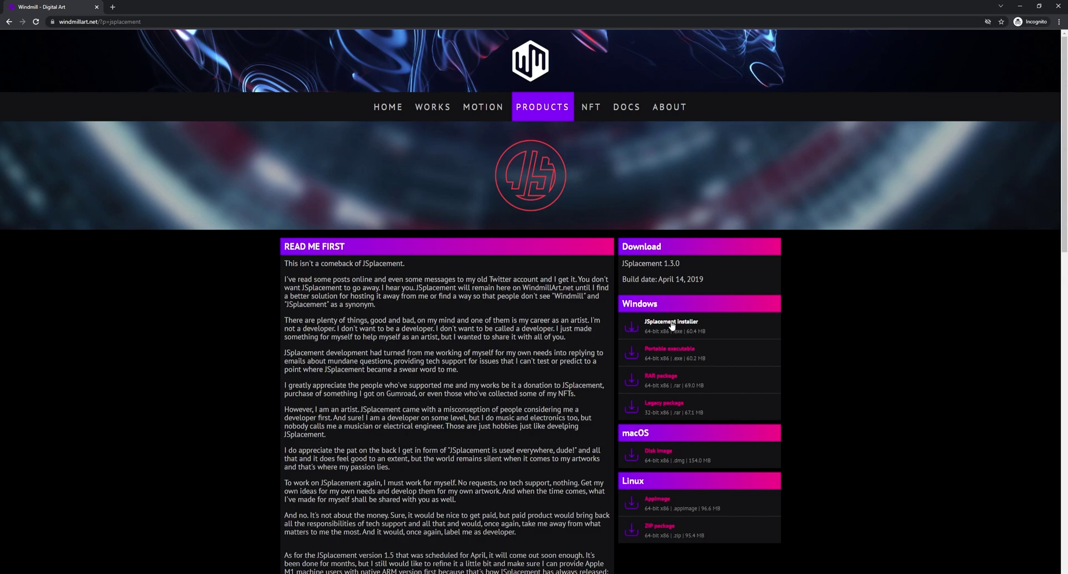
- Download the 64-bit Windows JSplacement installer and run the downloaded file
click(672, 326)
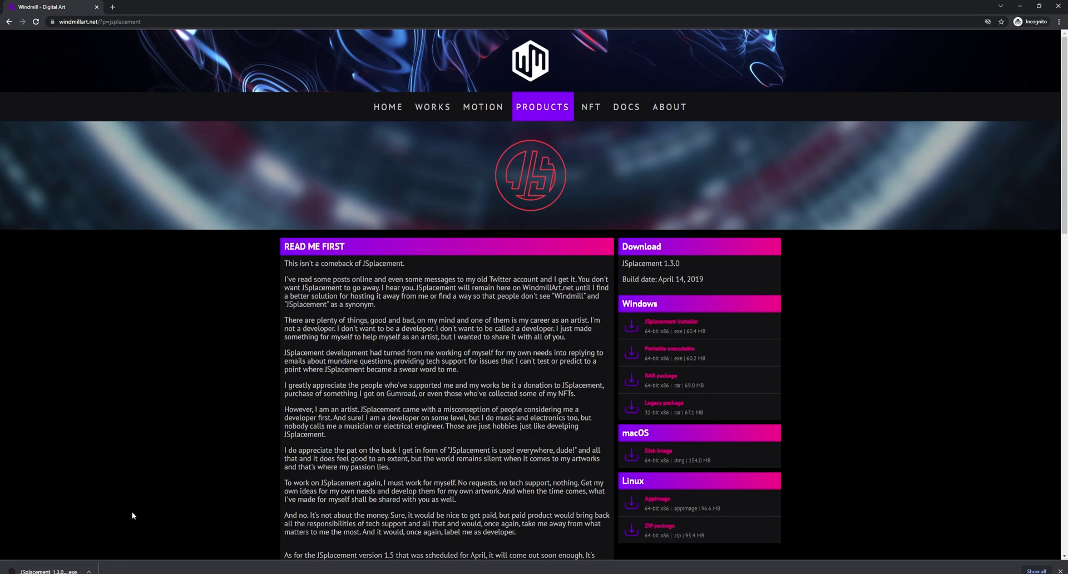
click(60, 572)
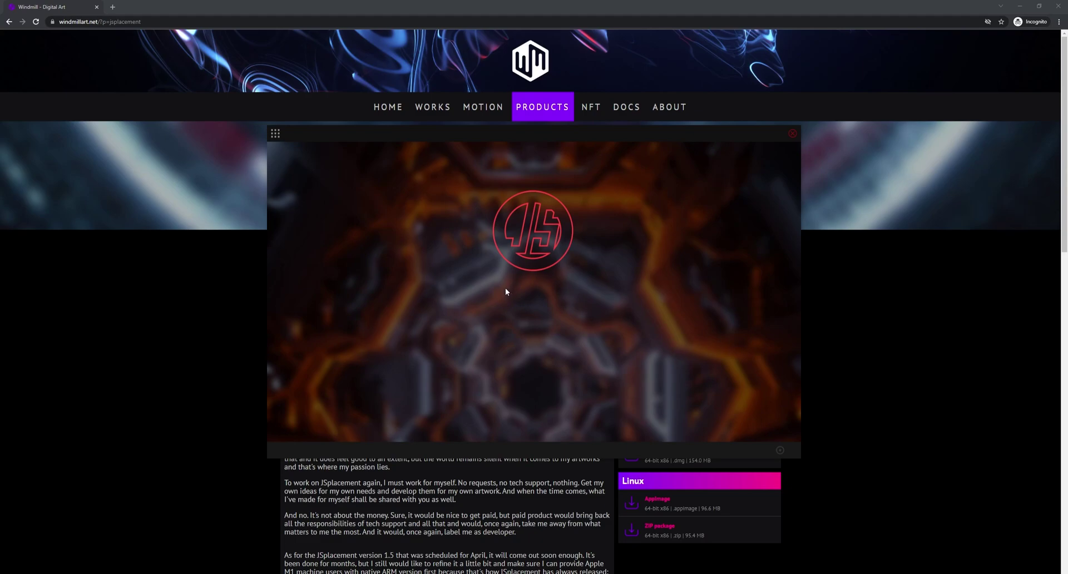
- Open the JSplacement 2 generator and choose the Crap Pack sprite set
click(277, 136)
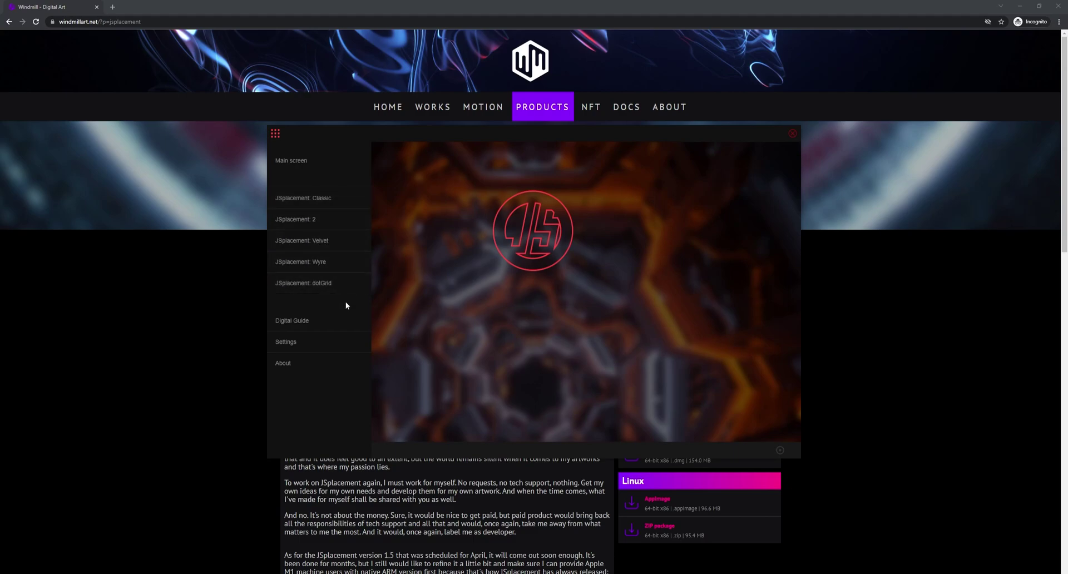
click(315, 220)
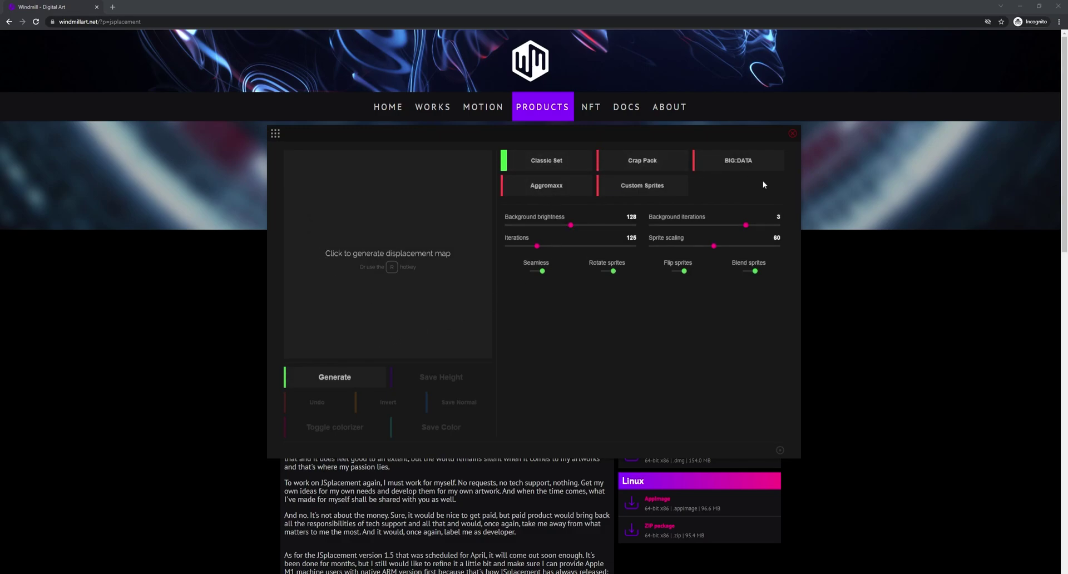
click(626, 168)
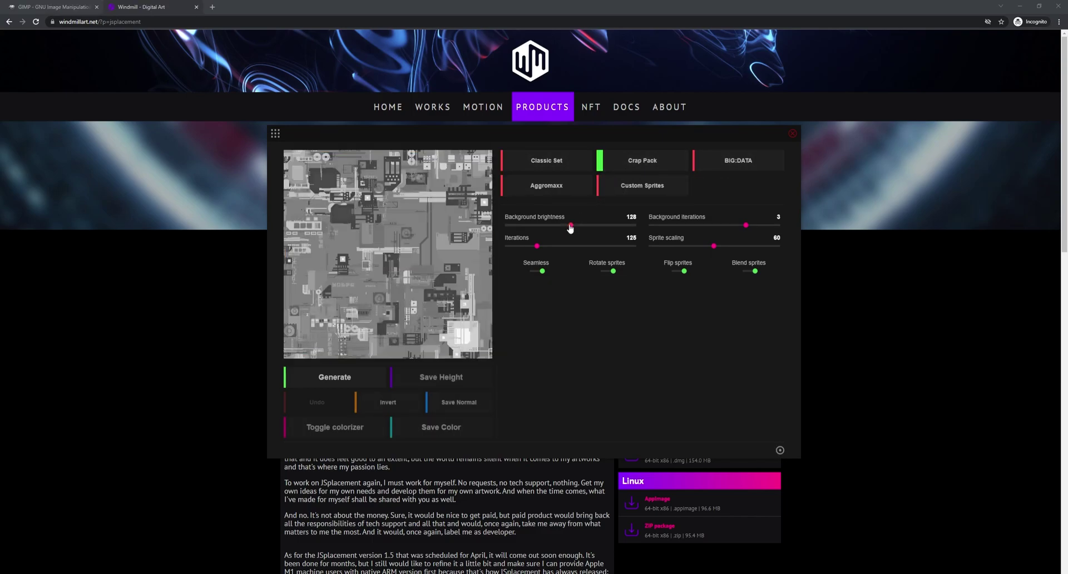
- Set background brightness to 0, background iterations to 0 and iterations to 10 for the displacement map
drag(571, 225, 491, 230)
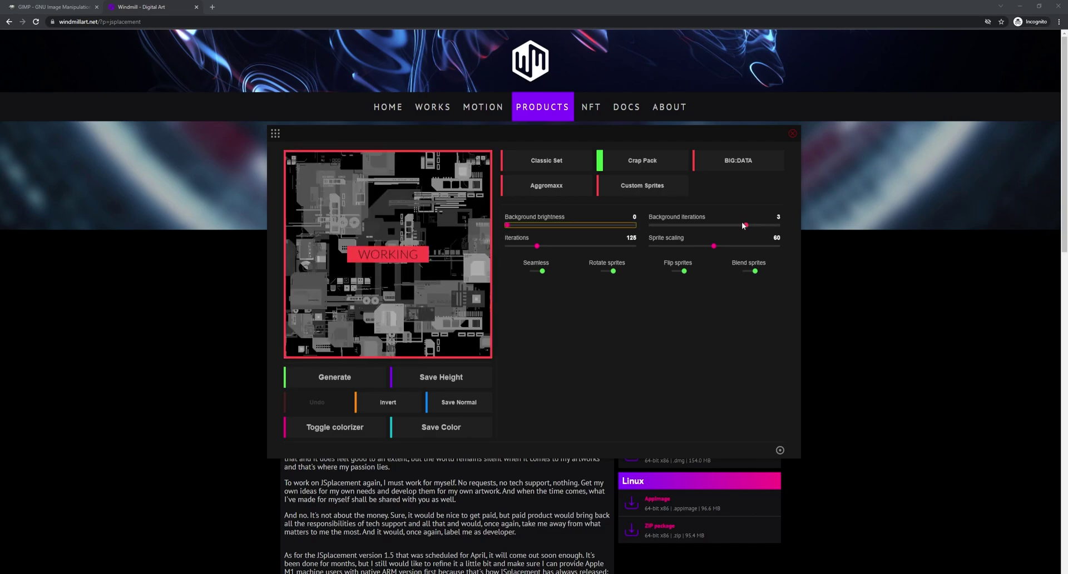
drag(736, 225, 649, 226)
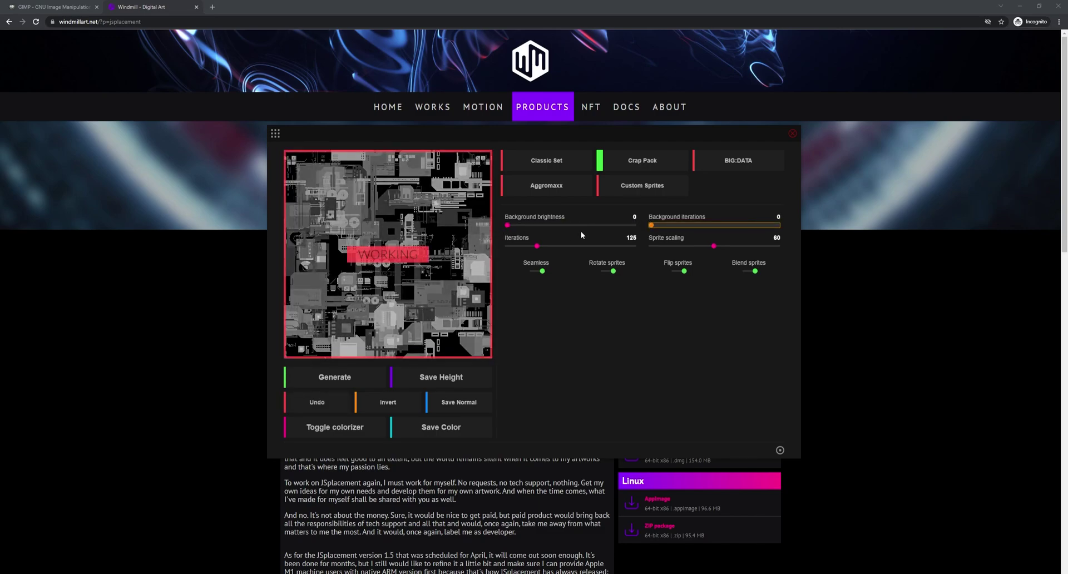
drag(537, 246, 494, 248)
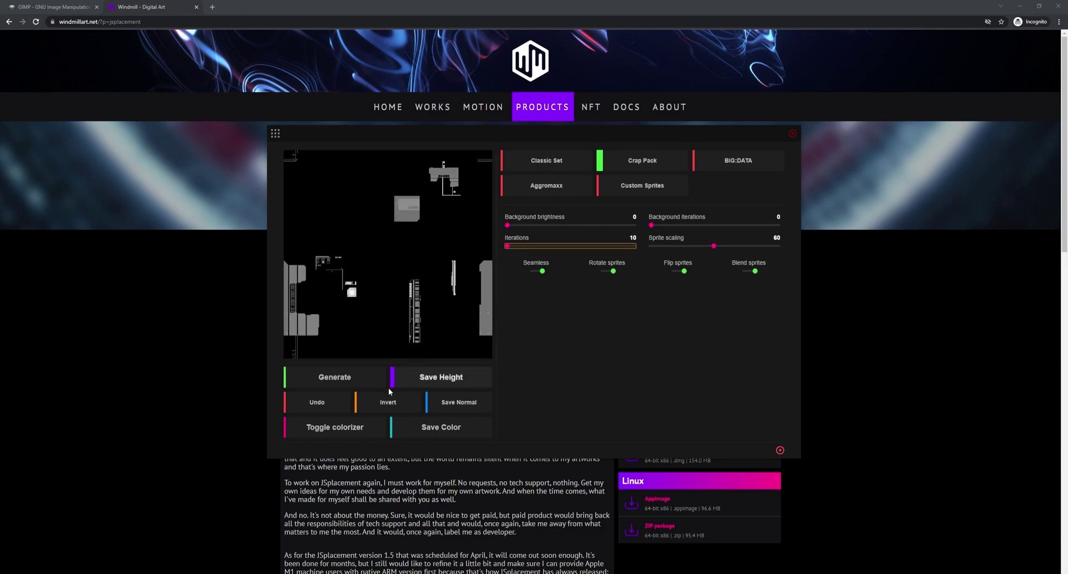
- Regenerate the displacement map several times for a different sprite layout and save the result as a height map
click(347, 382)
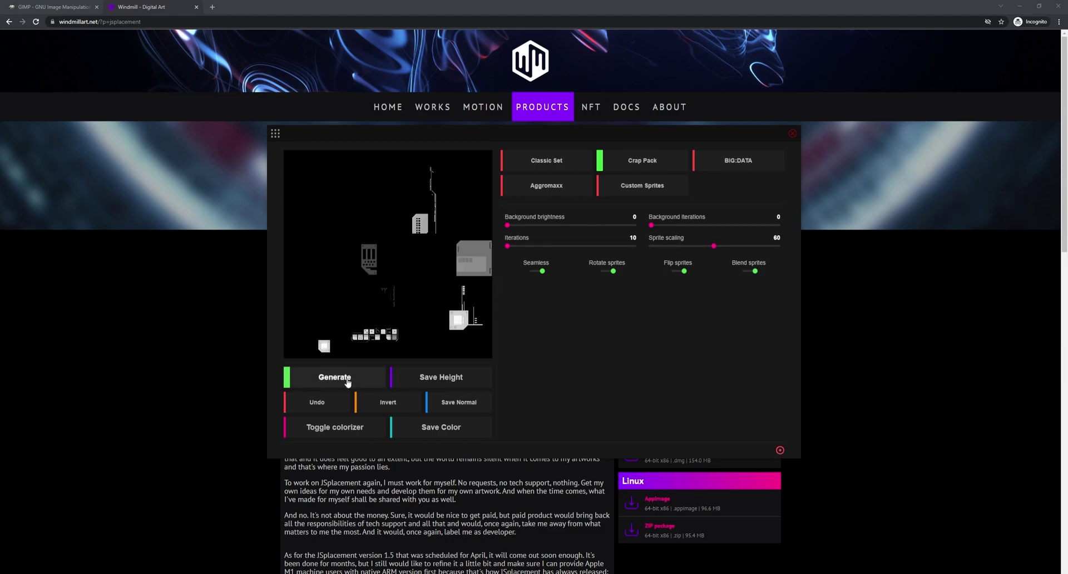
click(348, 382)
click(354, 379)
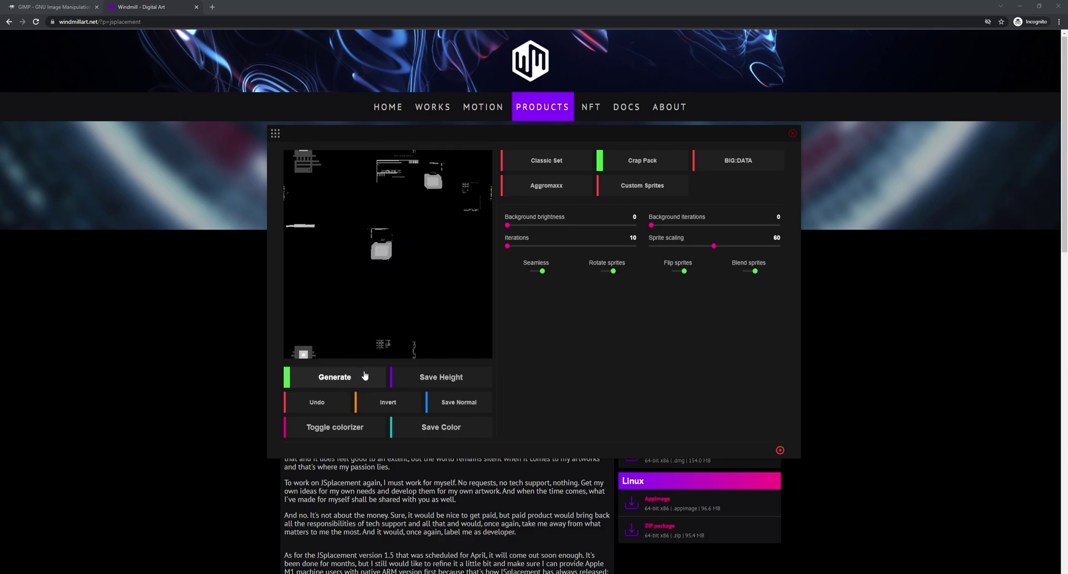
click(363, 382)
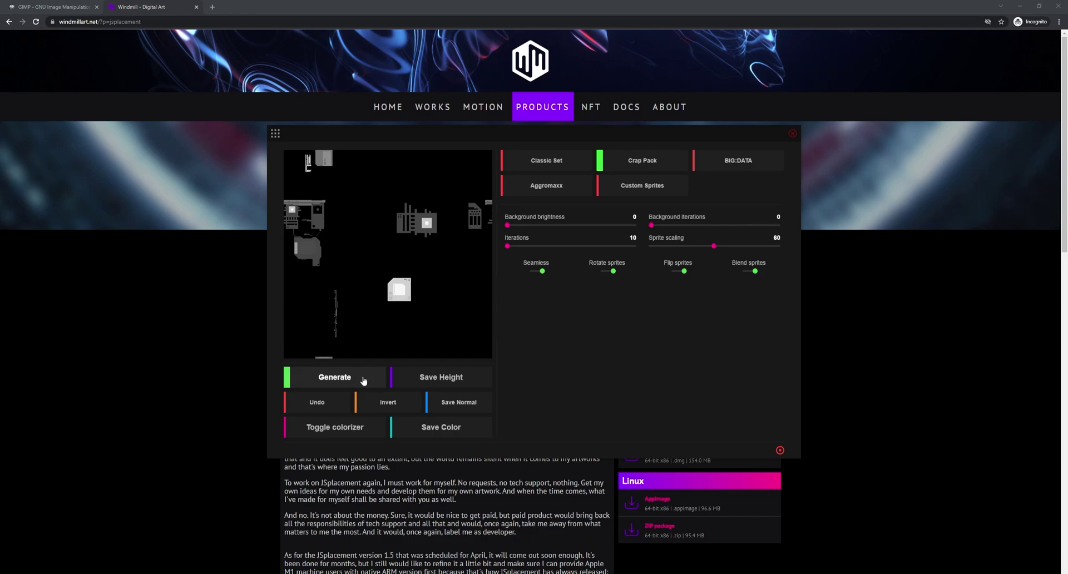
click(364, 381)
click(352, 381)
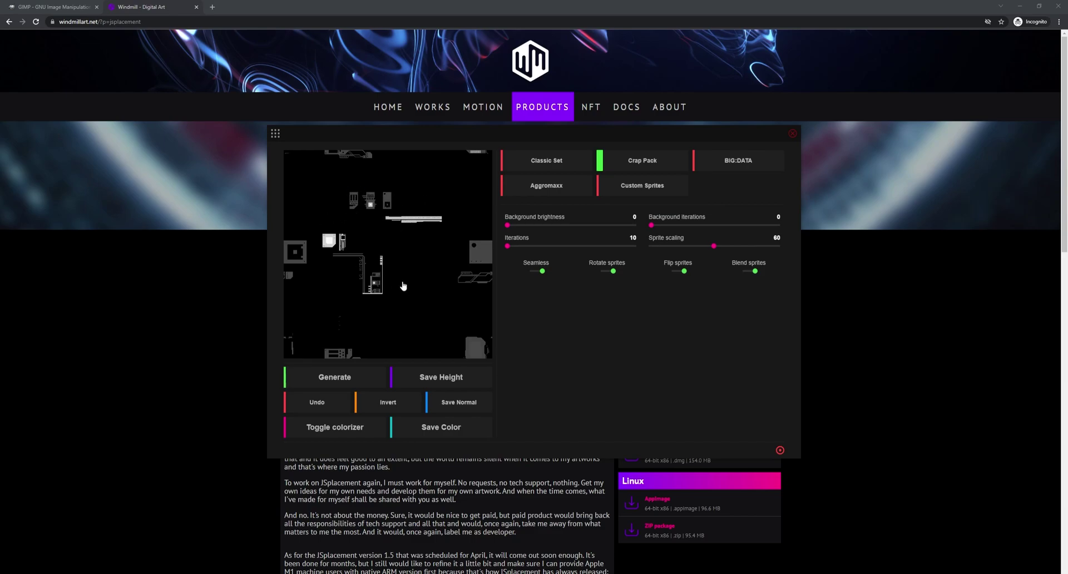
click(427, 383)
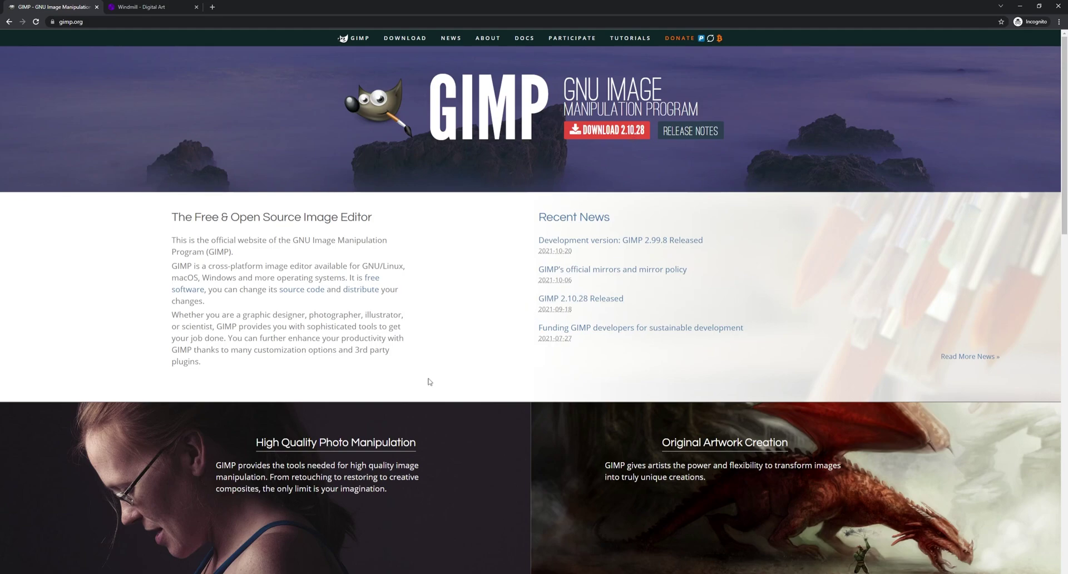
- Switch to the desktop and open the Sci-Fi Prop Height file with GIMP
key(super+d)
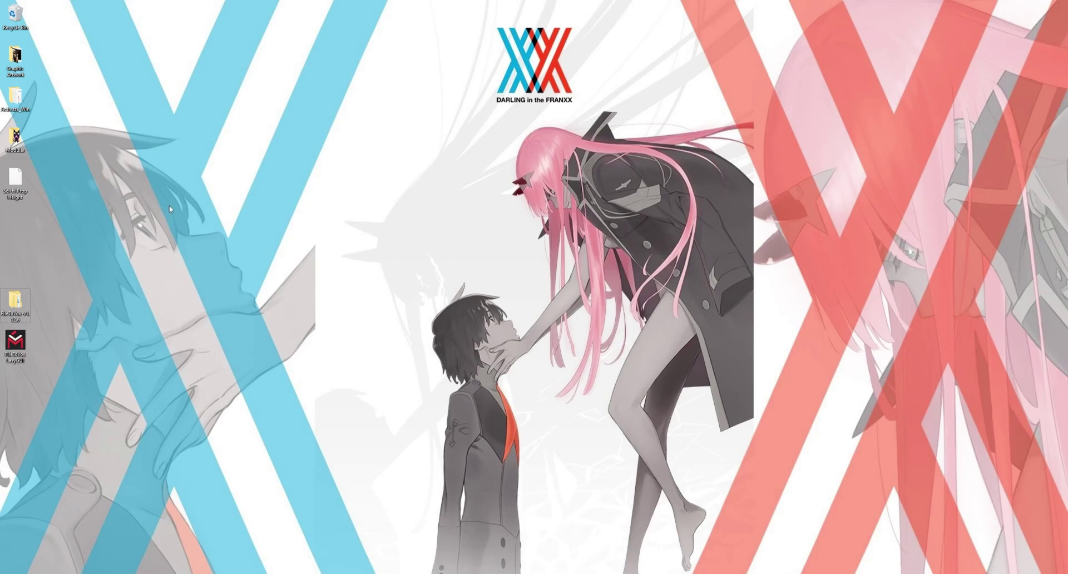
drag(22, 181, 336, 221)
double_click(336, 222)
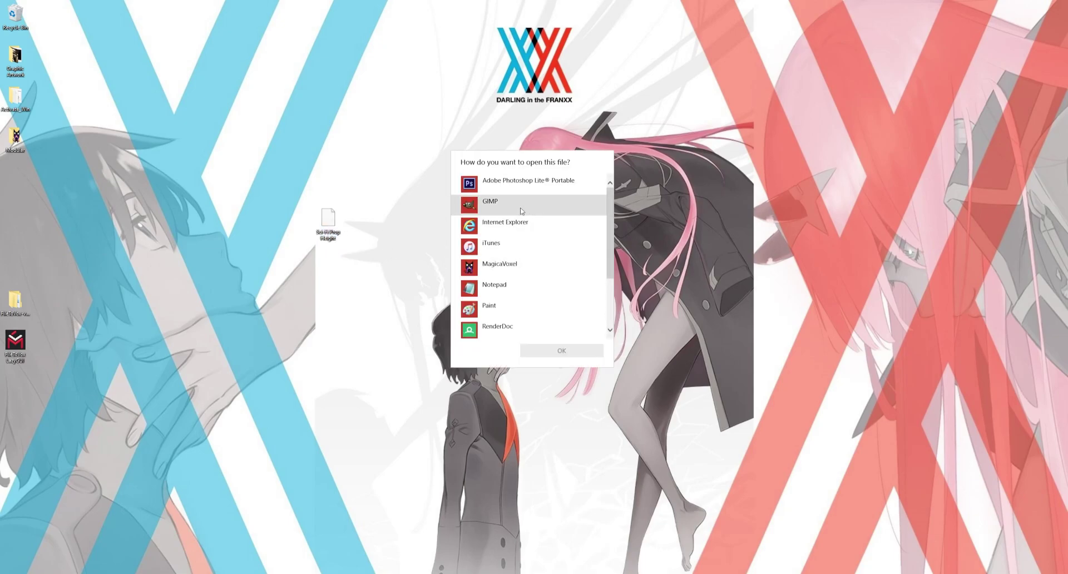
click(492, 207)
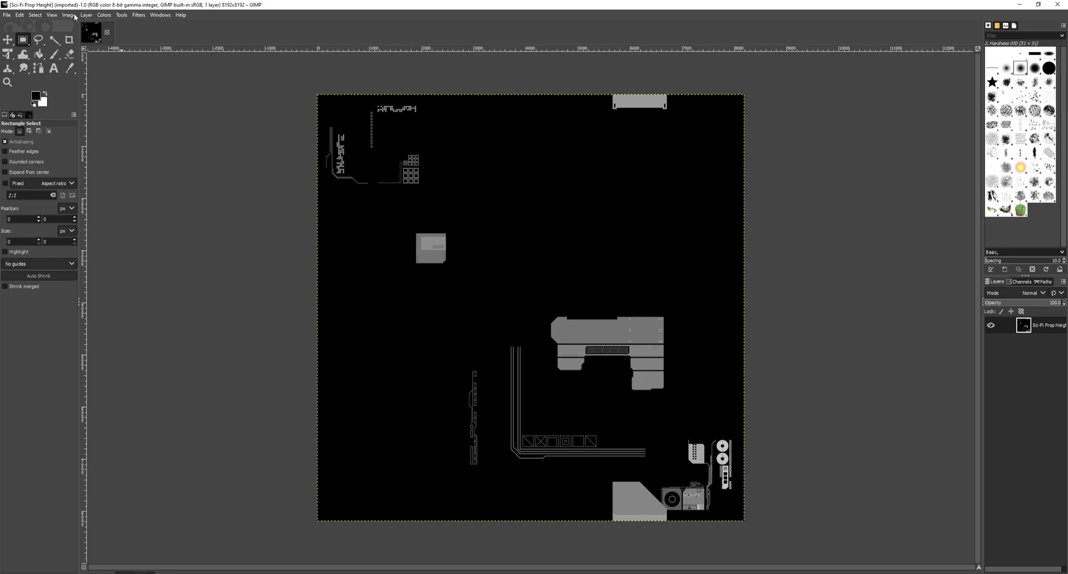
- Convert the image to indexed colors using an optimum palette with a maximum of 10 colors
click(71, 15)
mouse_move(88, 49)
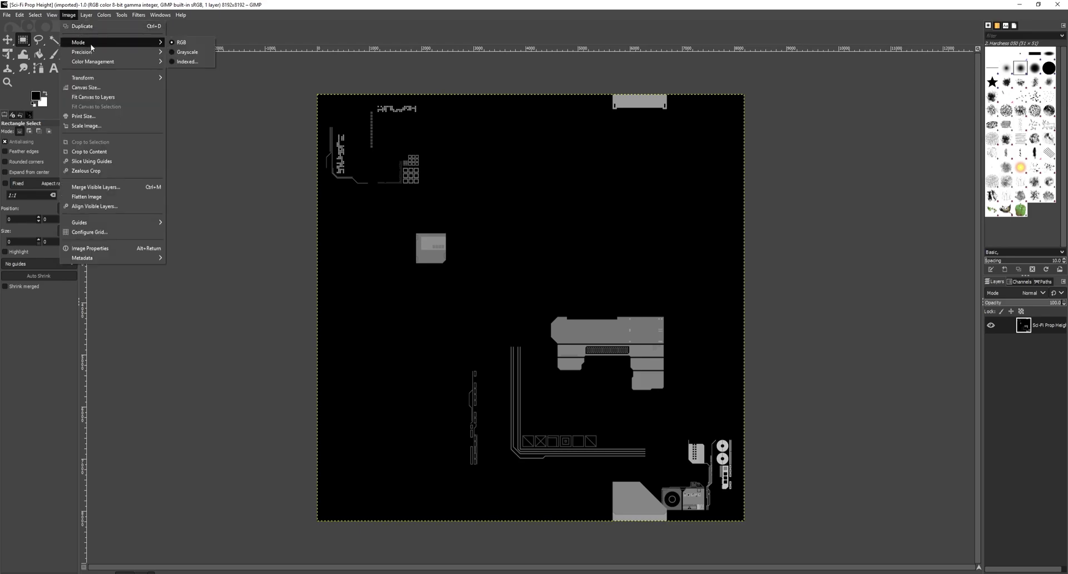
click(192, 62)
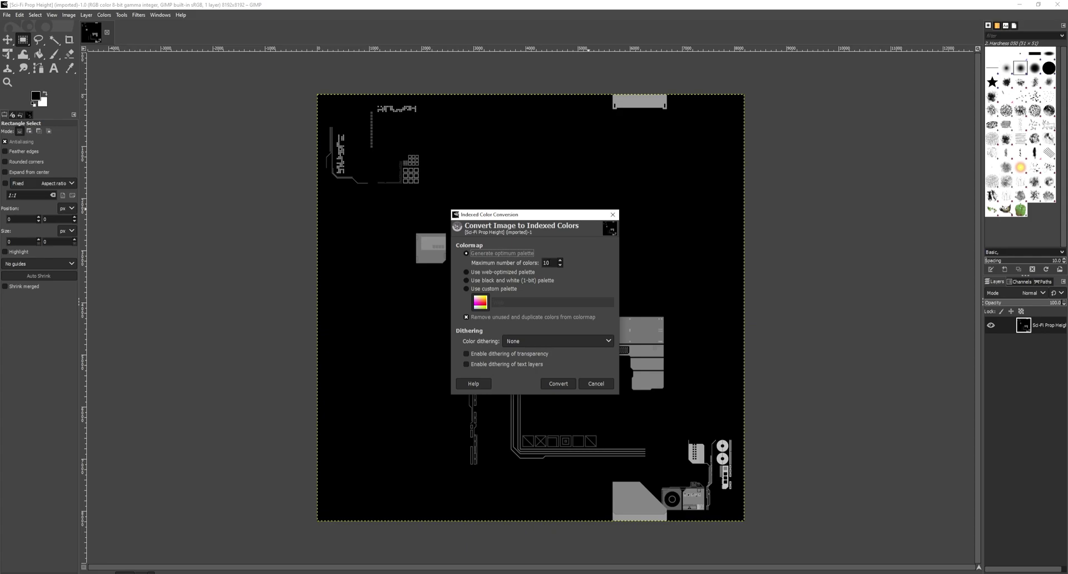
key(Tab)
text(10)
click(559, 383)
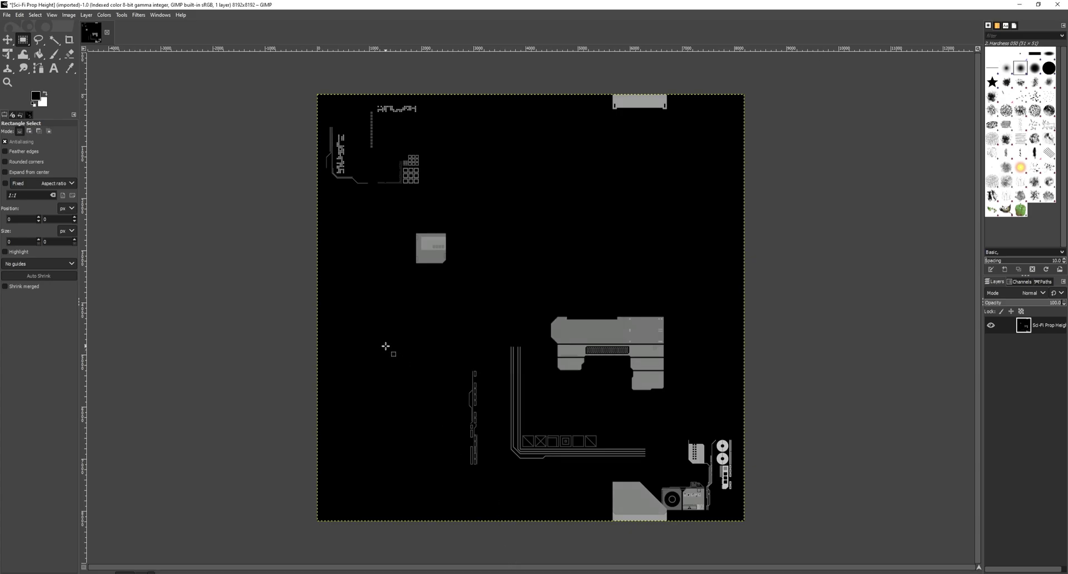
- Scale the image to 1000 × 1000 pixels
click(69, 15)
click(86, 126)
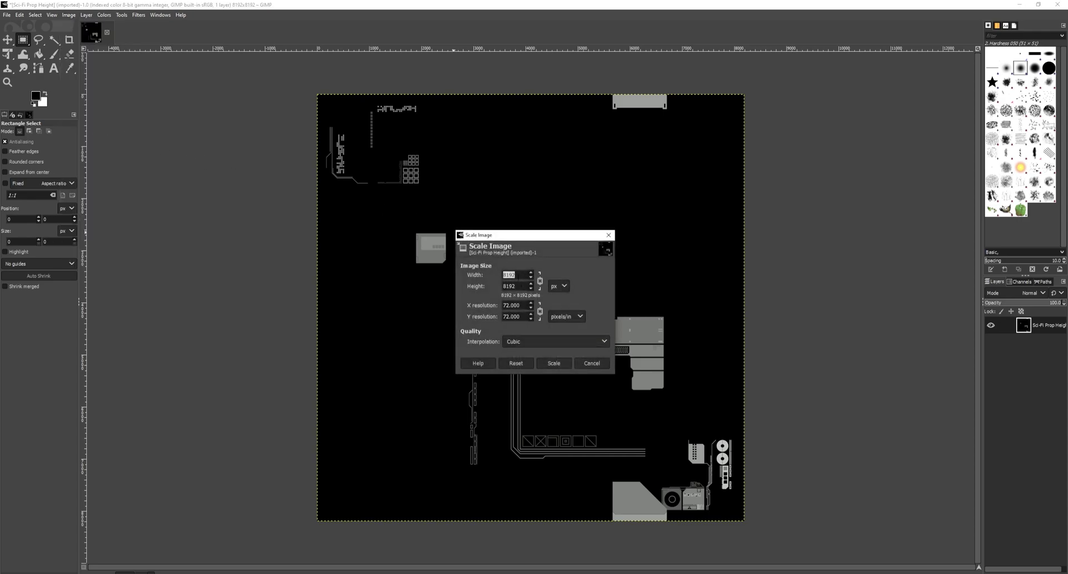
text(4096)
click(553, 363)
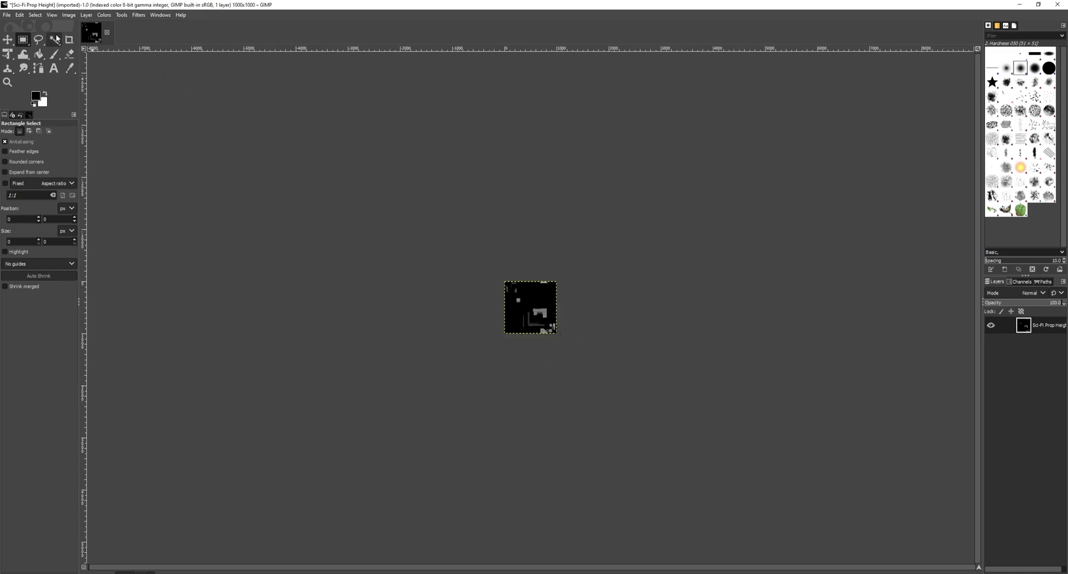
- Export the image to the Desktop as Sci-Fi Prop Height.png
click(7, 15)
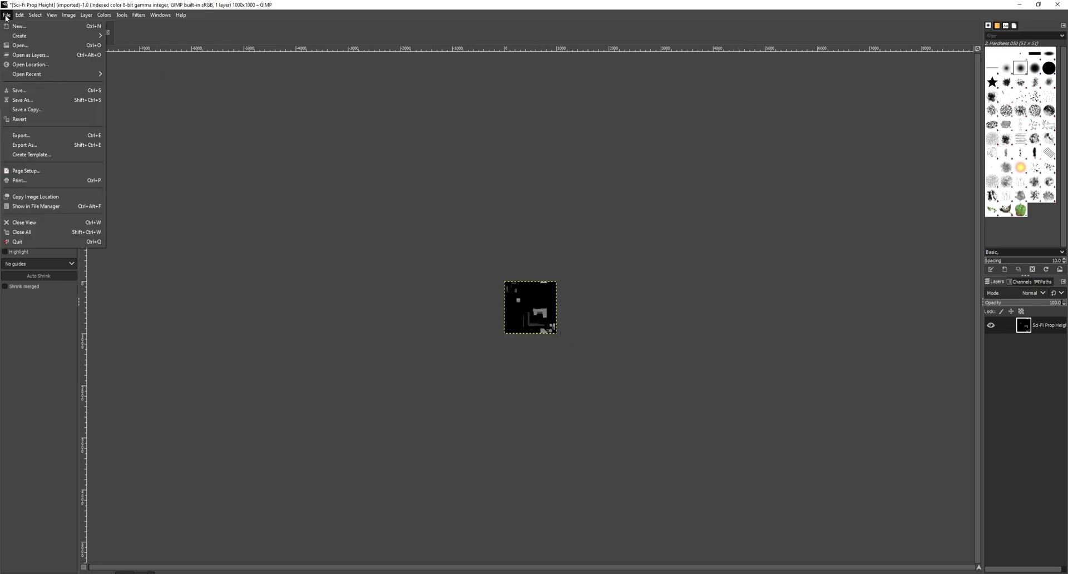
click(39, 146)
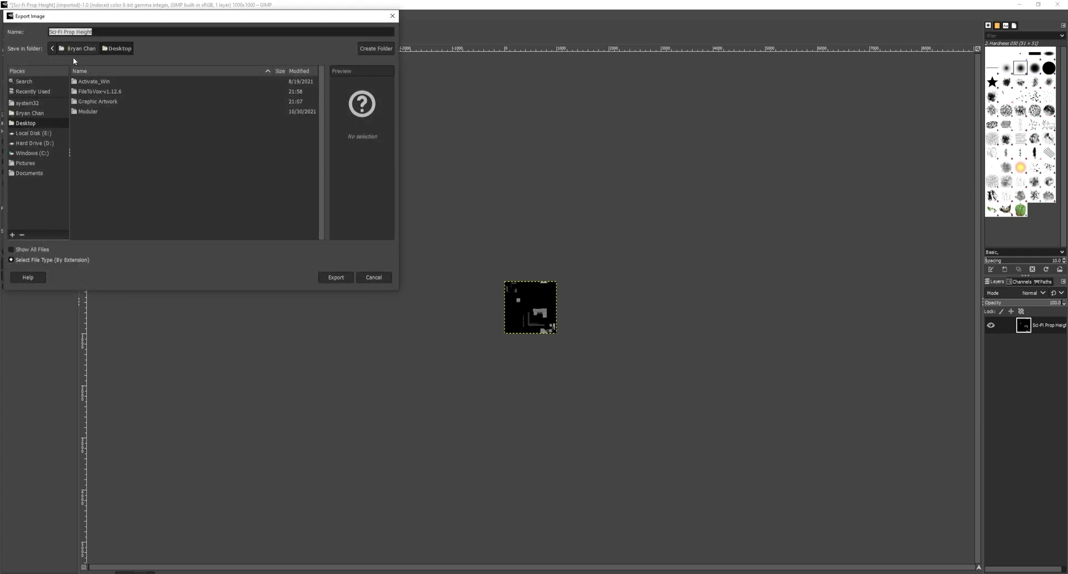
click(109, 32)
text(.png)
click(337, 277)
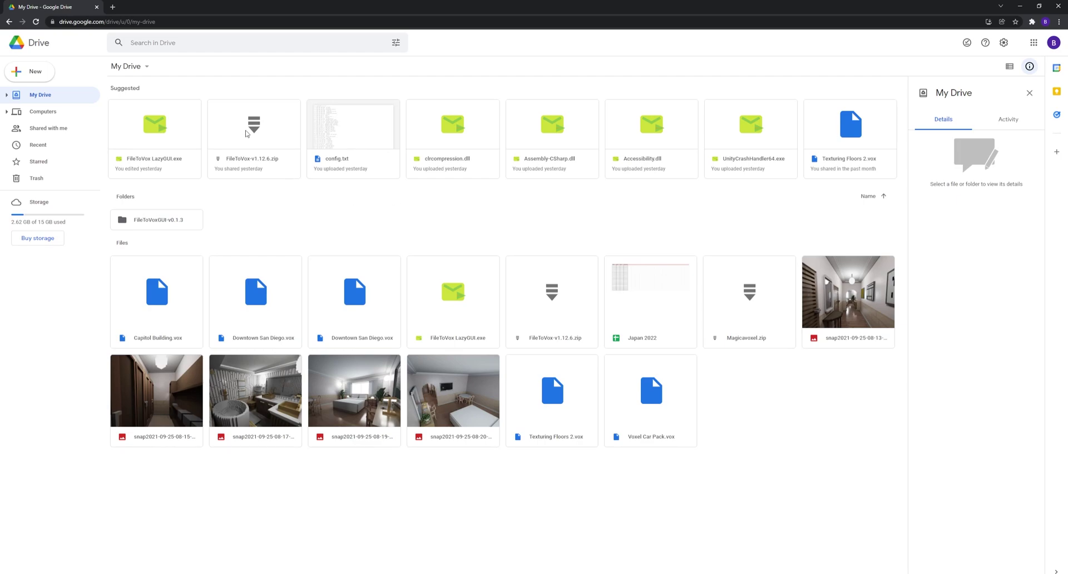
- Download FileToVox-v1.12.6.zip from Google Drive and extract it to a folder on the desktop
right_click(247, 134)
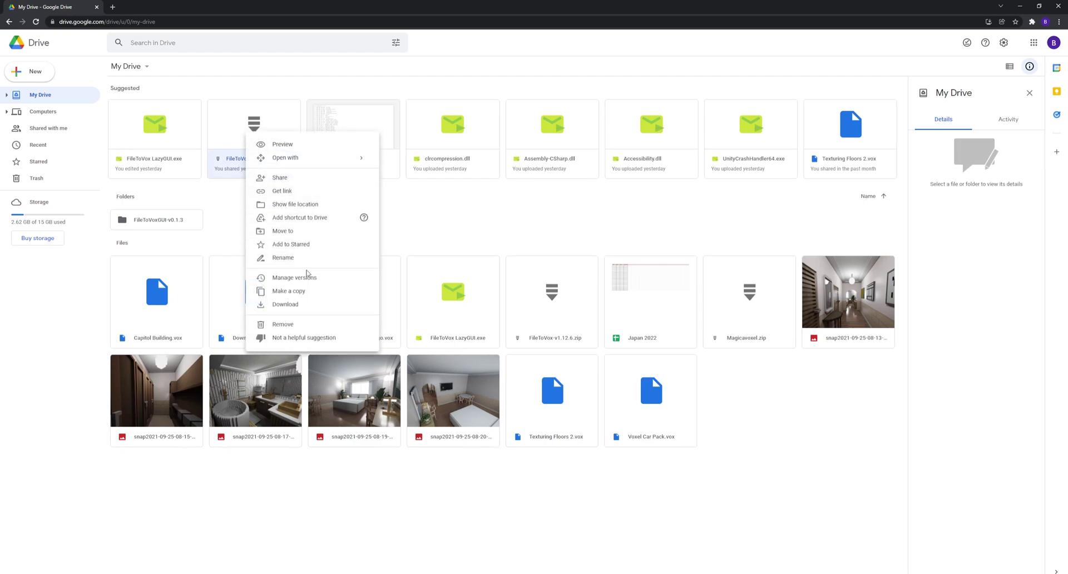
click(300, 306)
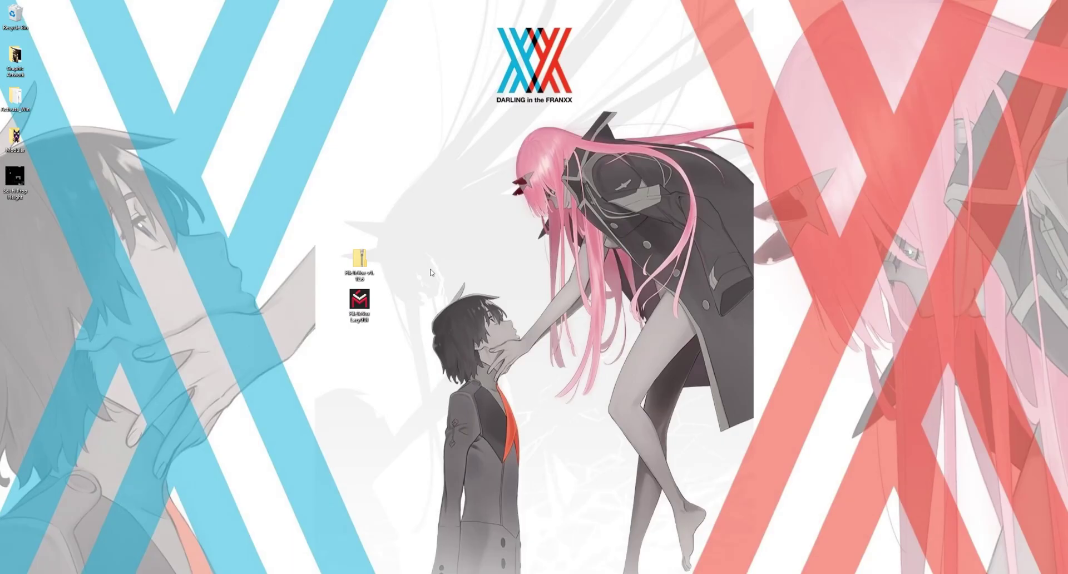
click(359, 264)
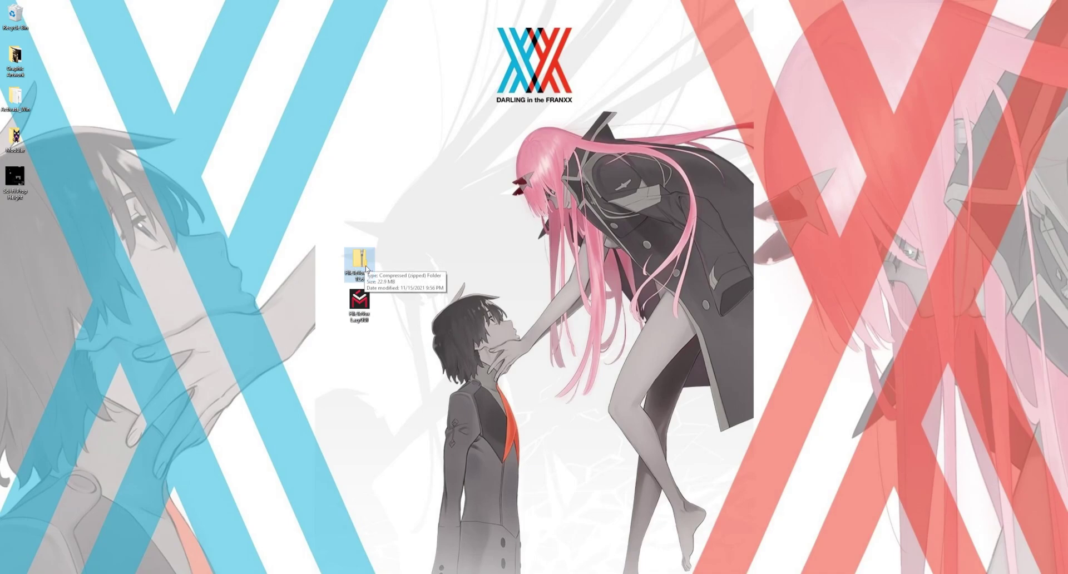
right_click(370, 257)
click(290, 295)
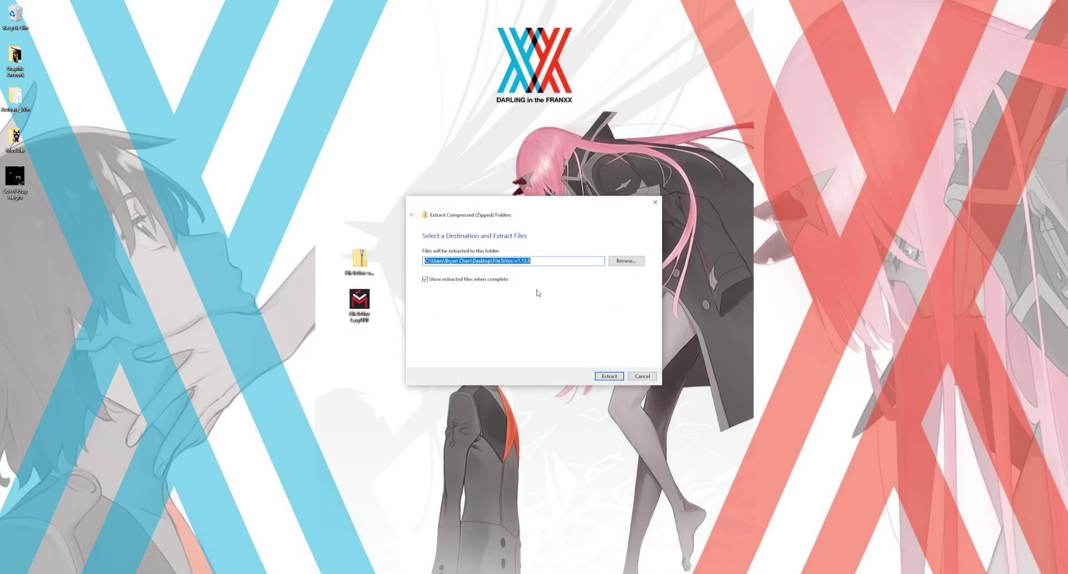
click(612, 376)
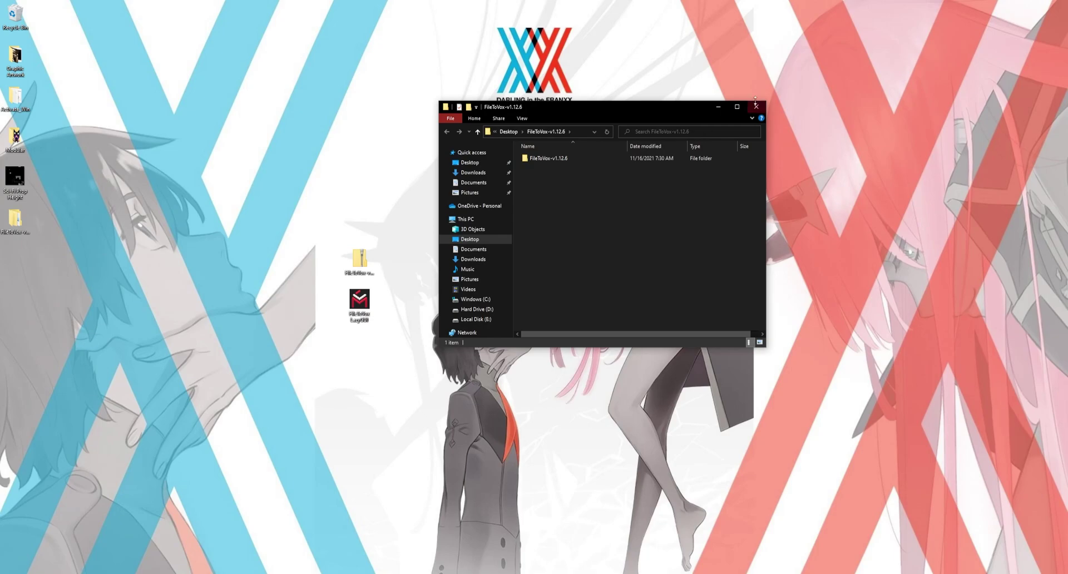
click(756, 105)
- Delete the FileToVox zip archive and arrange the extracted folder and the FileToVox LazyGUI file together on the desktop
drag(8, 228, 321, 226)
click(359, 257)
key(Delete)
drag(372, 304, 362, 268)
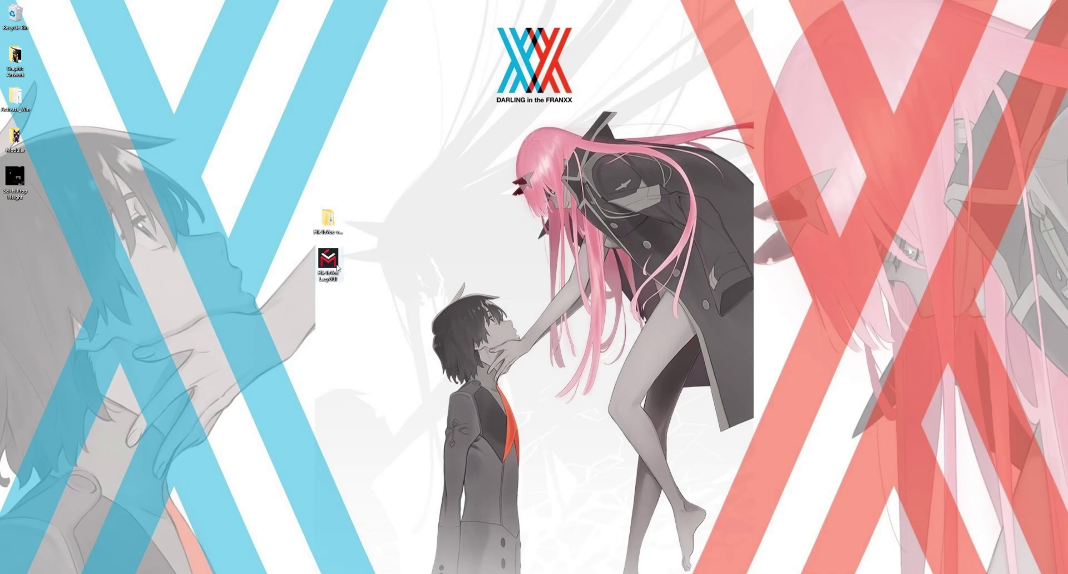
- Launch FileToVox LazyGUI and set the FileToVox location to the FileToVox application inside the nested FileToVox-v1.12.6 folder
double_click(329, 261)
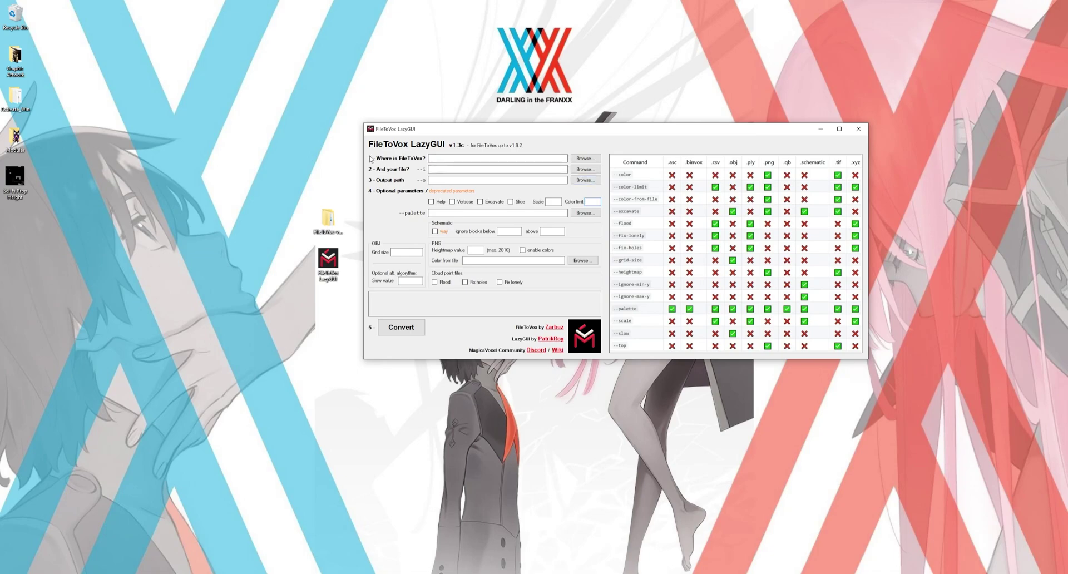
click(584, 158)
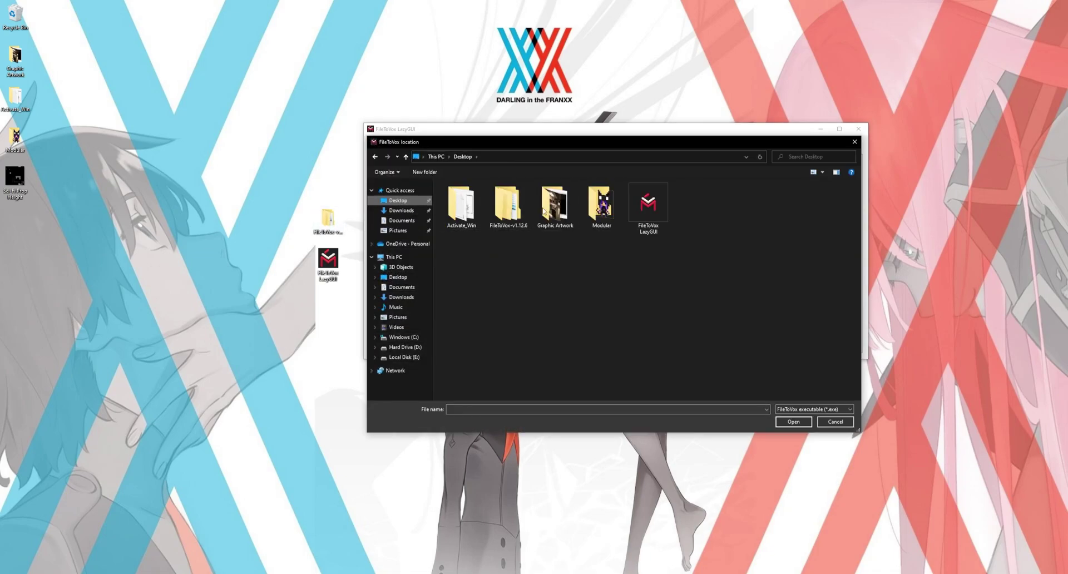
double_click(509, 214)
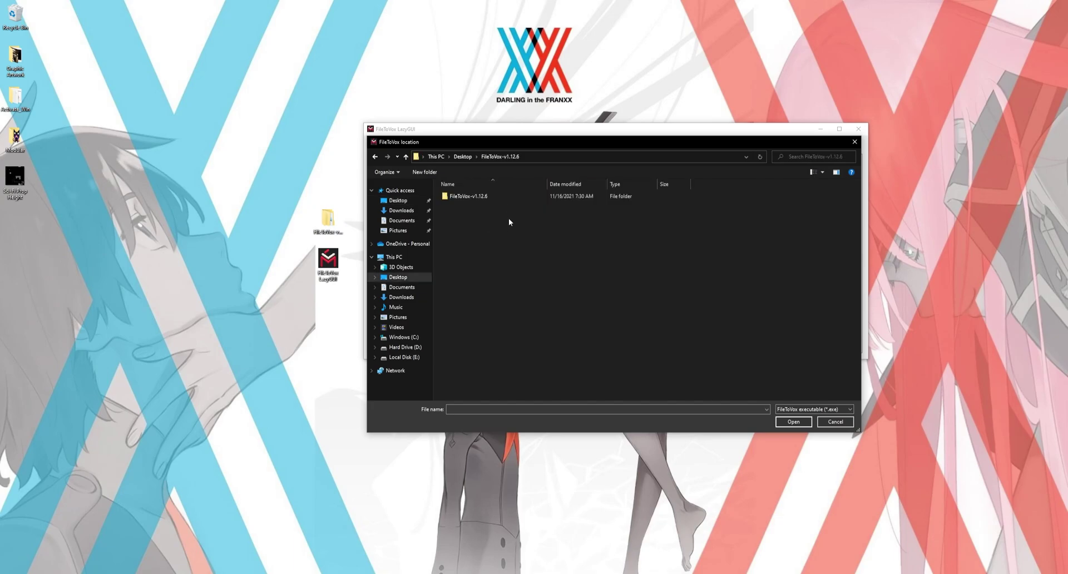
click(462, 197)
double_click(462, 195)
click(467, 214)
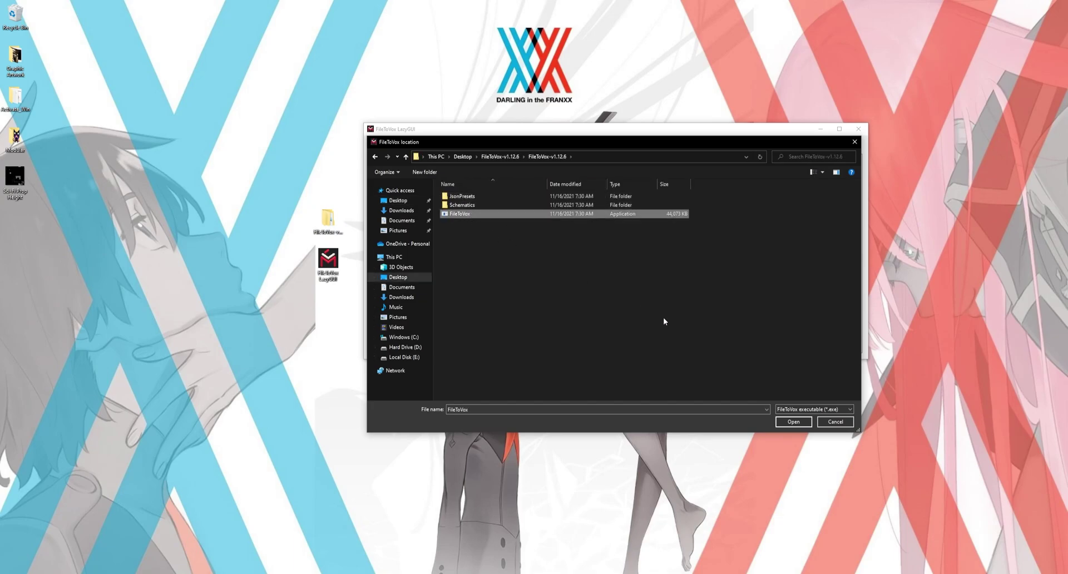
click(793, 421)
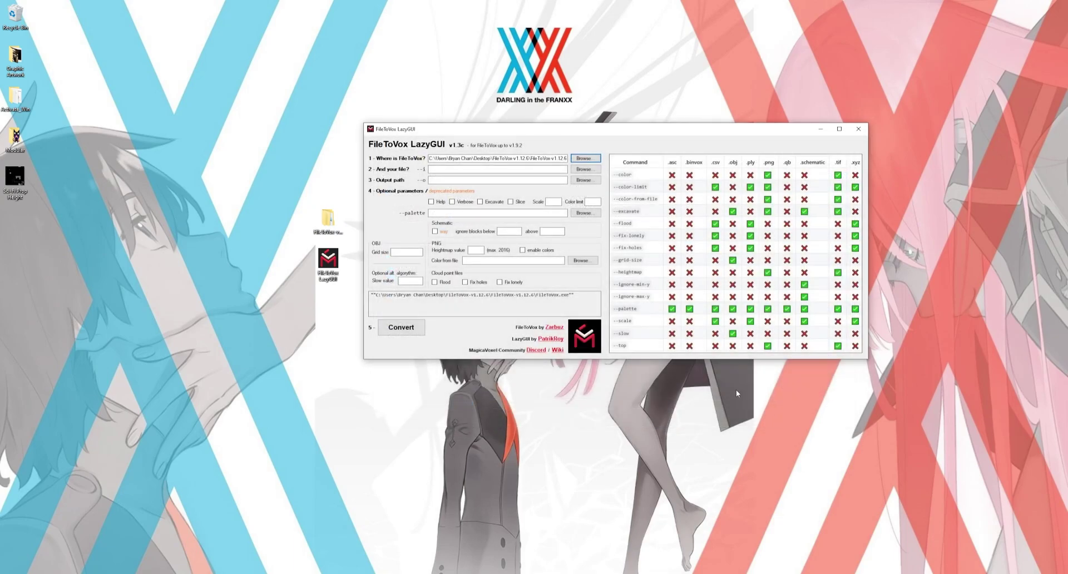
- Choose Sci-Fi Prop Height.png from the Desktop as the FileToVox input file
click(585, 169)
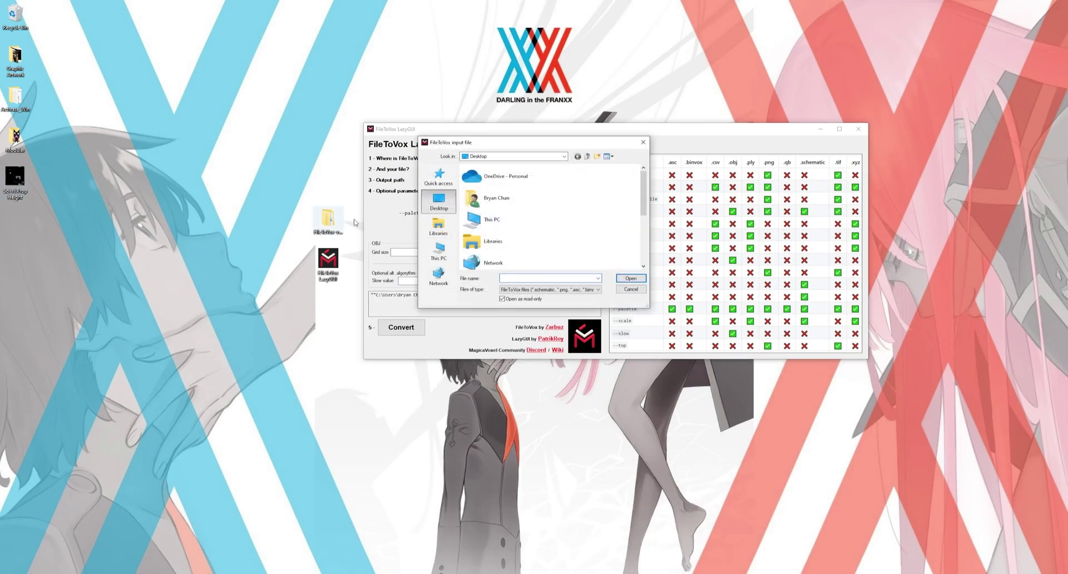
scroll(513, 245, down, 3)
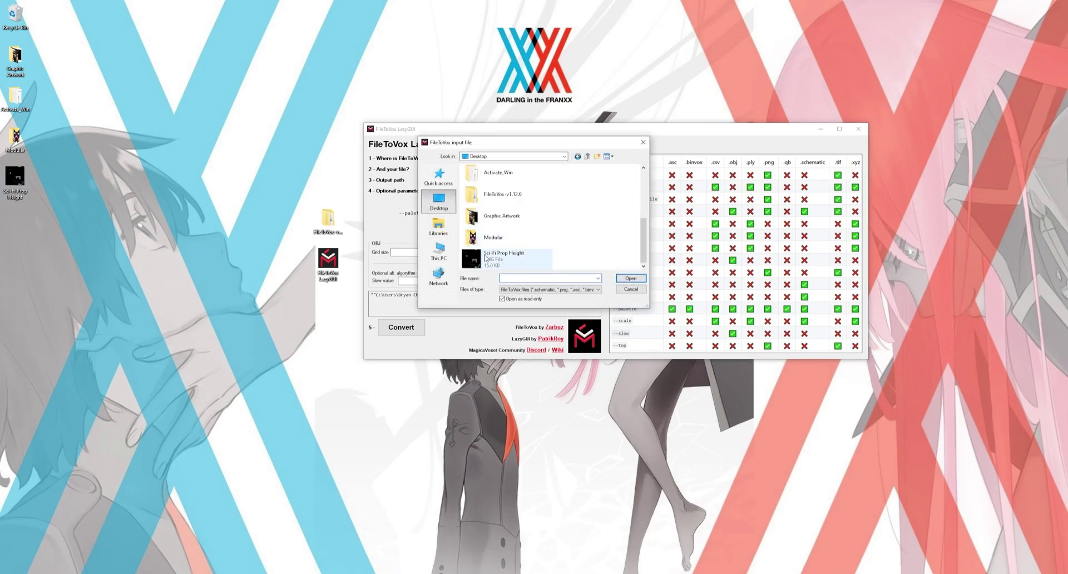
click(505, 257)
click(630, 278)
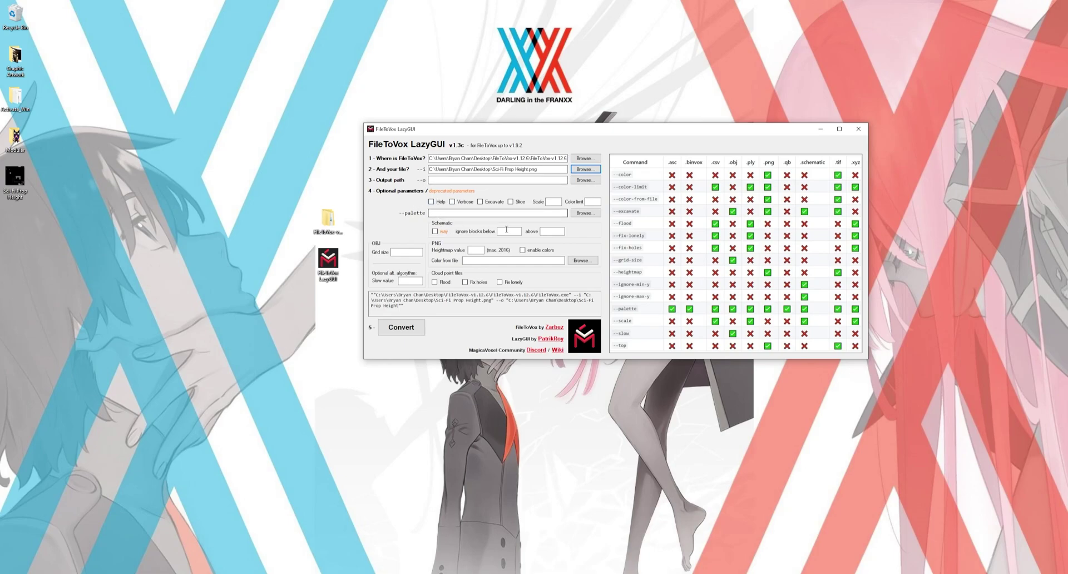
- Set the PNG heightmap value to 25 and convert the image to a voxel file
click(481, 251)
text(25)
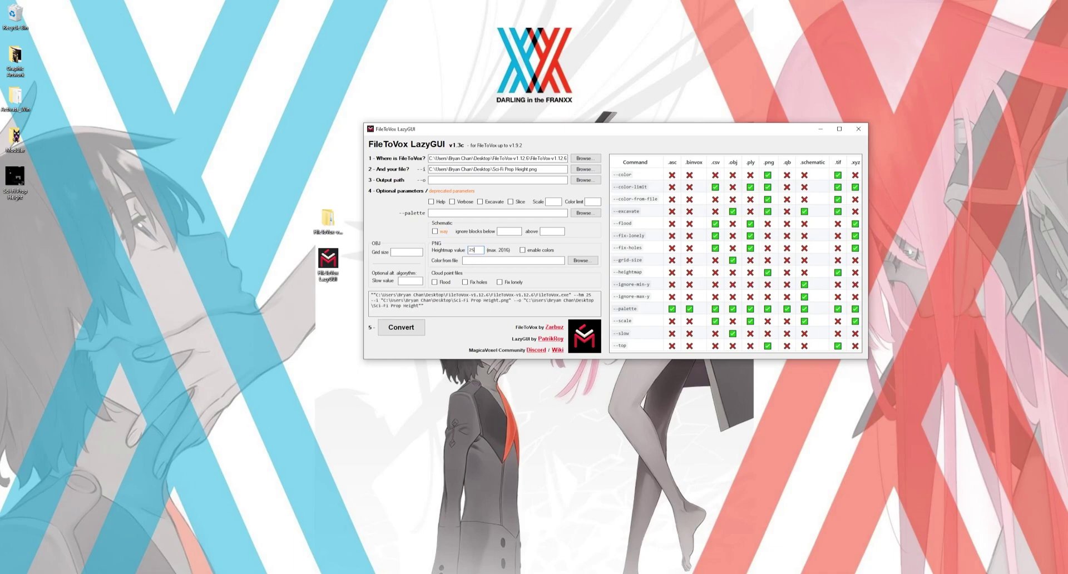
click(417, 331)
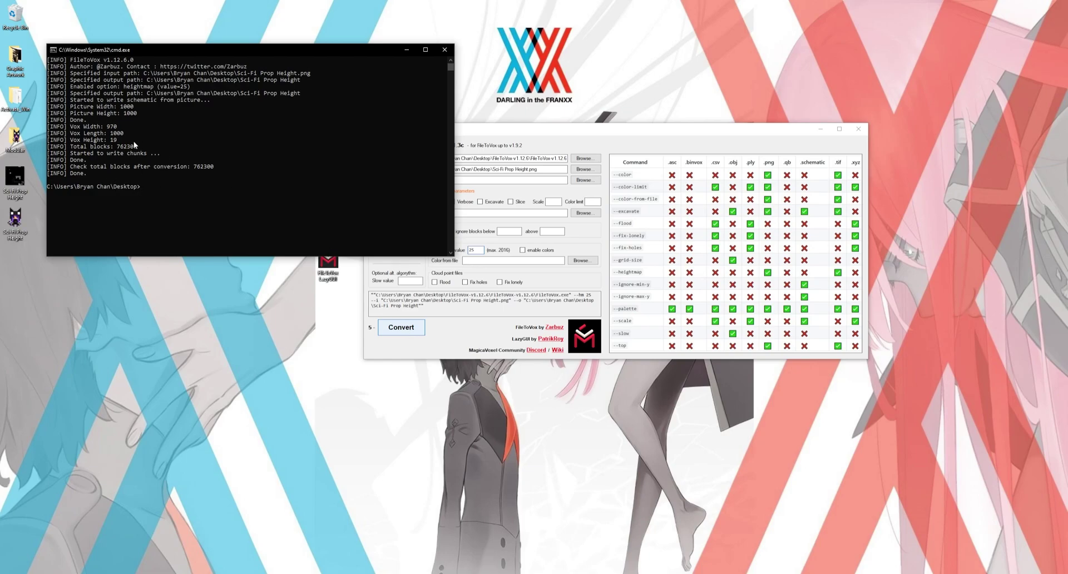
drag(209, 56, 588, 148)
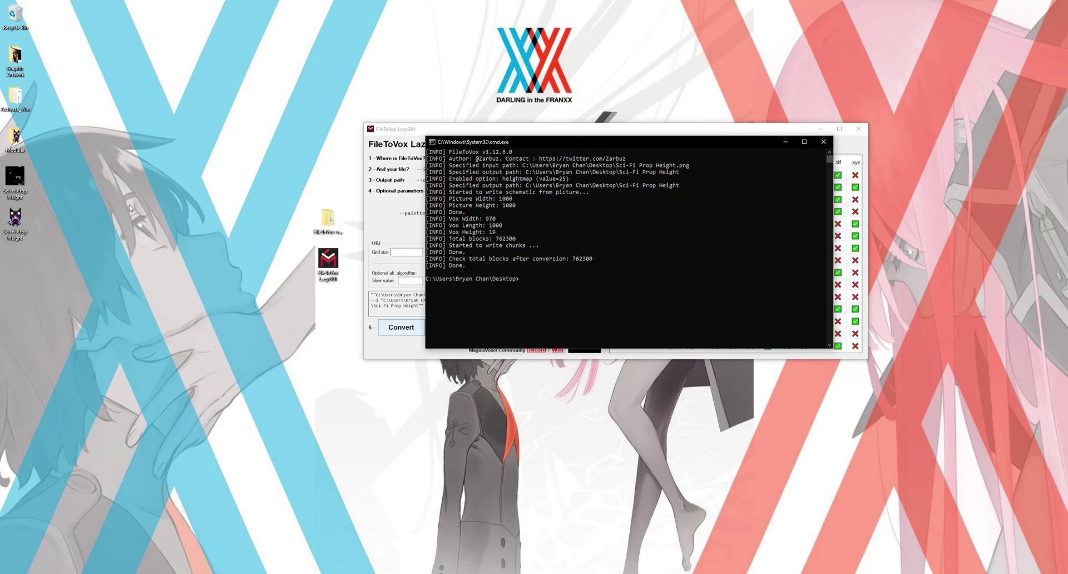
- Place the converted Sci-Fi Prop Height file beside the other FileToVox items, open it in MagicaVoxel and maximize the window
drag(16, 226, 267, 266)
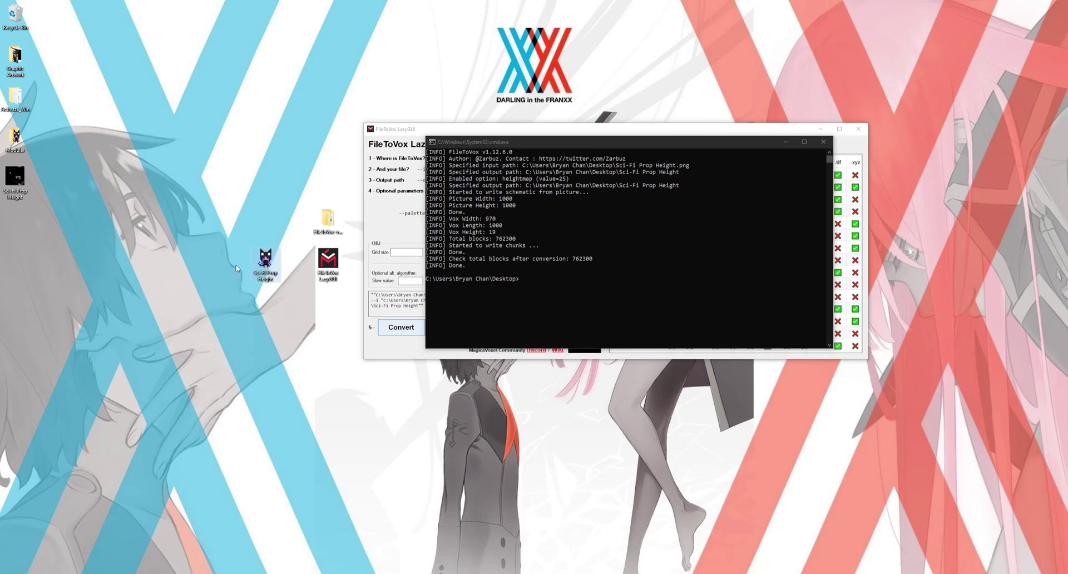
double_click(266, 262)
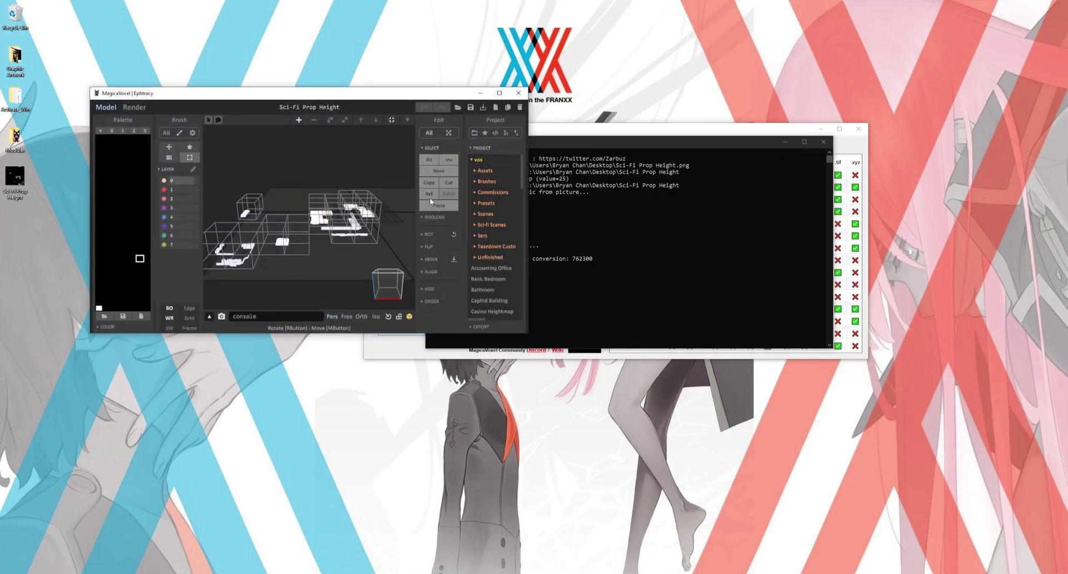
click(499, 94)
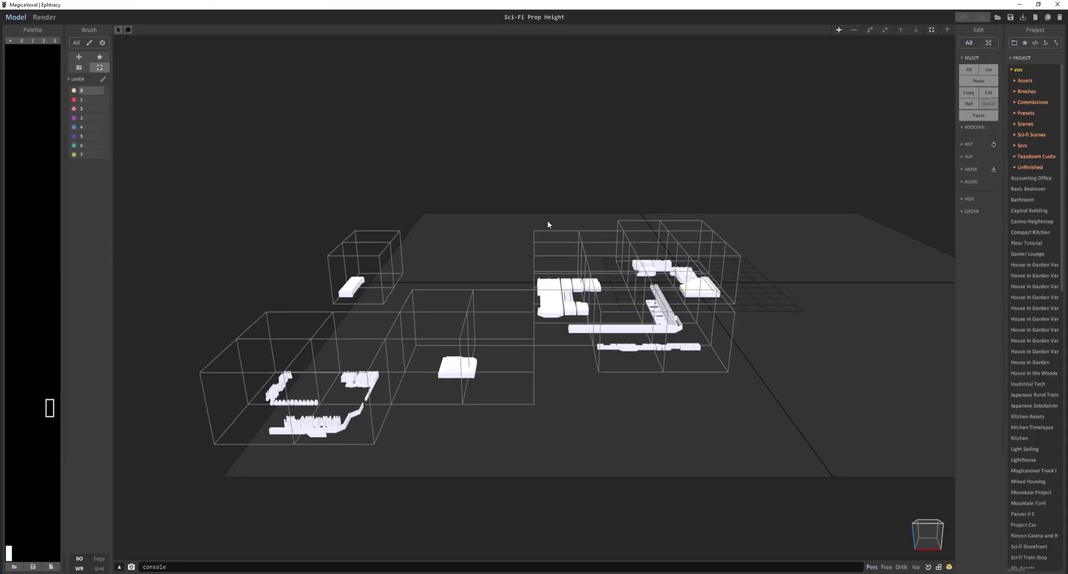
- Select the two adjoining models that hold the isolated long bar, merge them into one and trim its bounds to the voxels
right_drag(548, 222, 640, 369)
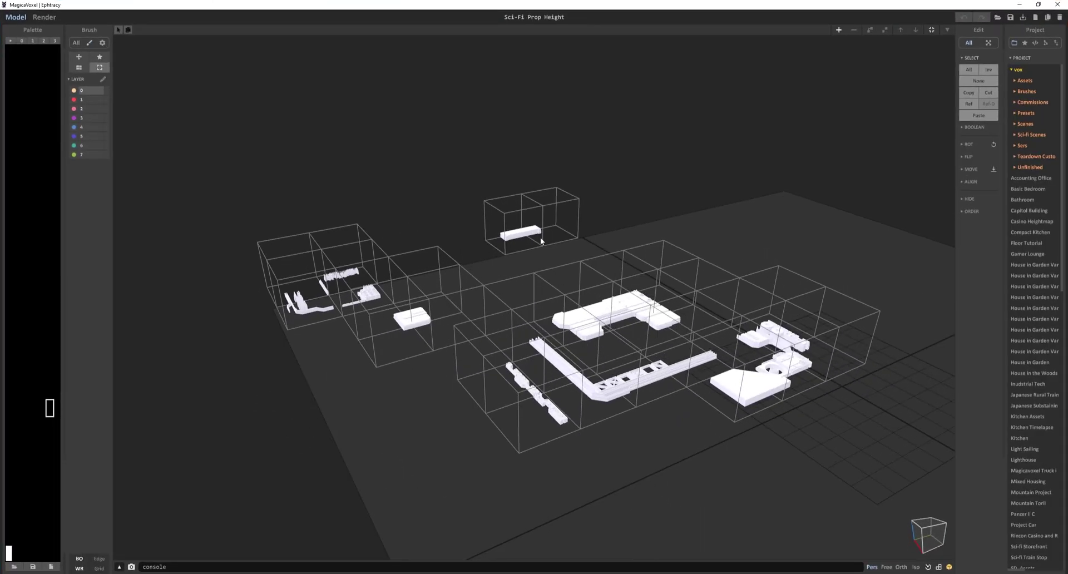
right_drag(540, 237, 469, 312)
click(423, 359)
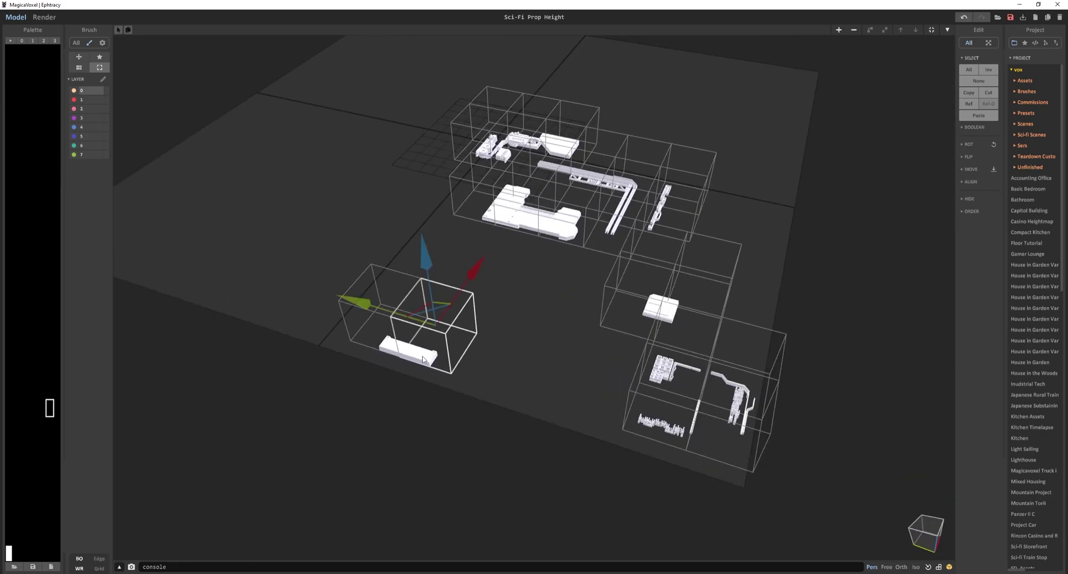
scroll(422, 359, up, 5)
right_drag(422, 359, 596, 314)
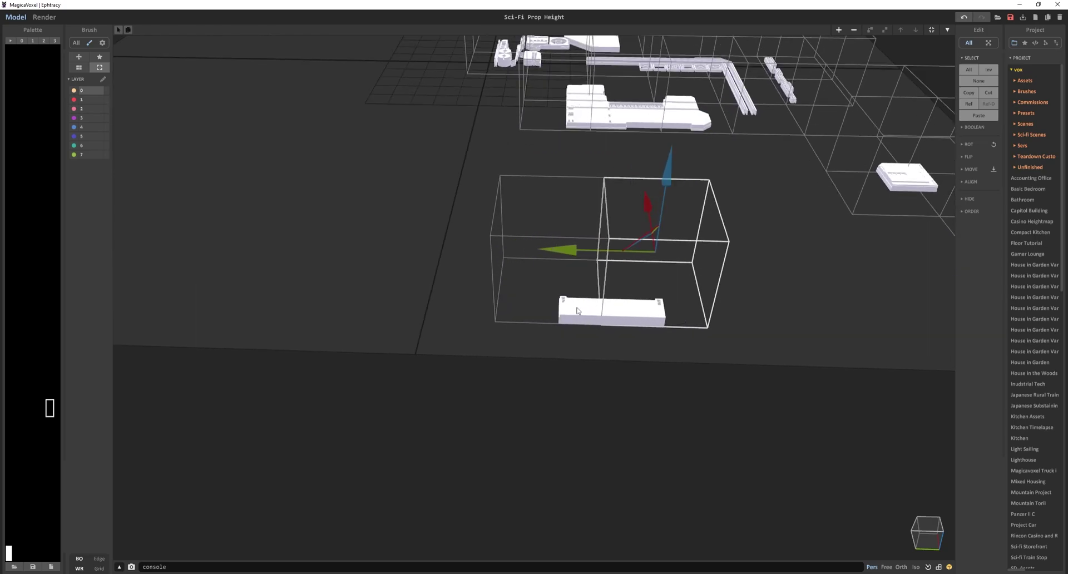
shift+click(574, 311)
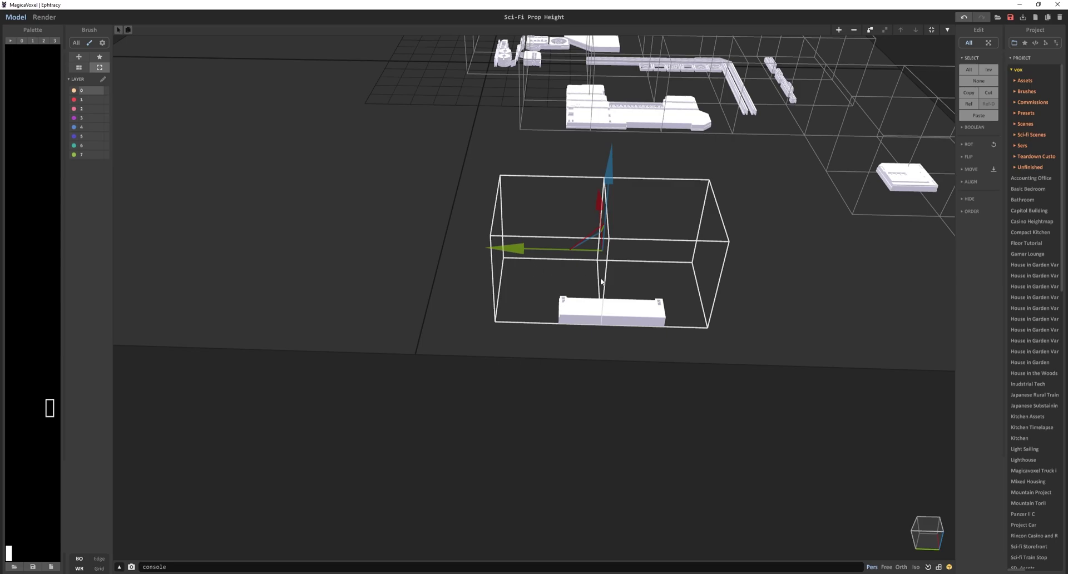
right_drag(678, 305, 591, 307)
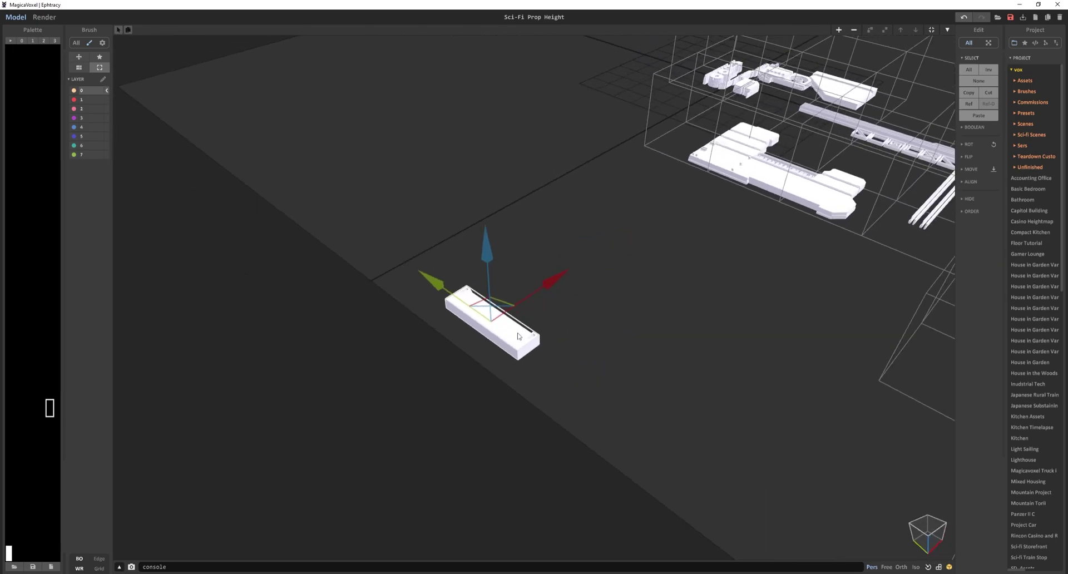
- Merge the models around the small square slab into one and trim its bounds to the voxels
right_drag(518, 336, 434, 315)
scroll(425, 259, down, 3)
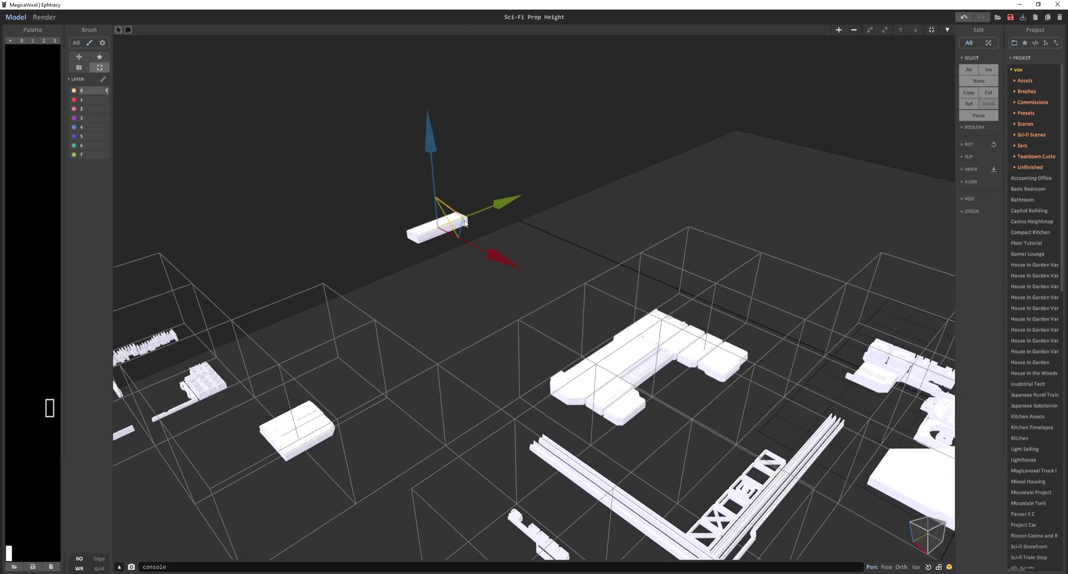
right_drag(464, 229, 548, 273)
right_drag(681, 304, 579, 384)
scroll(557, 350, down, 3)
right_drag(530, 317, 513, 252)
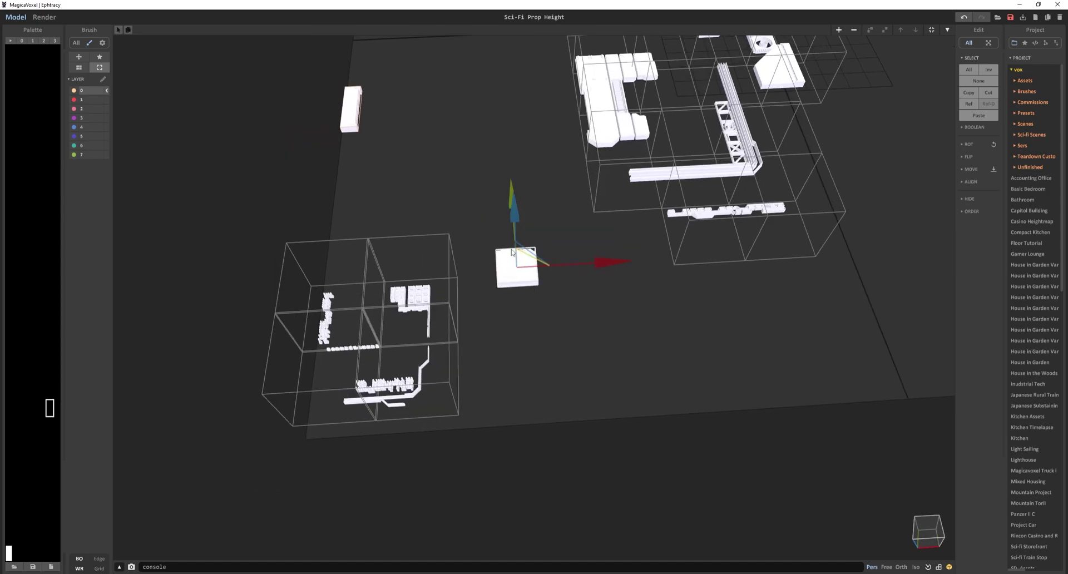
- Move the grid-block model out of the corner cluster toward the long bar and trim its bounds to the voxels
click(421, 299)
right_drag(422, 300, 473, 251)
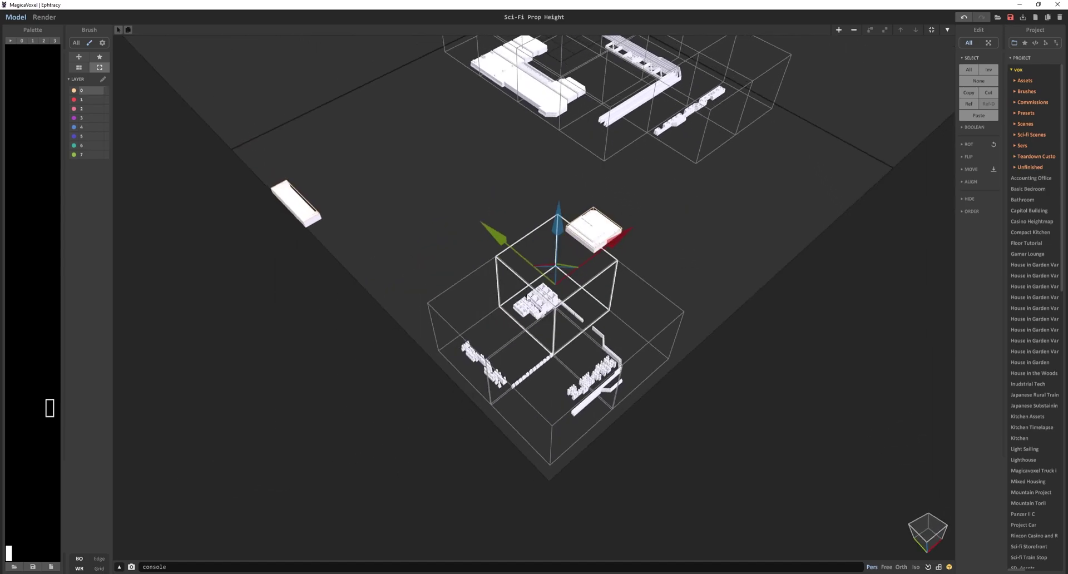
drag(521, 273, 389, 162)
scroll(625, 247, up, 3)
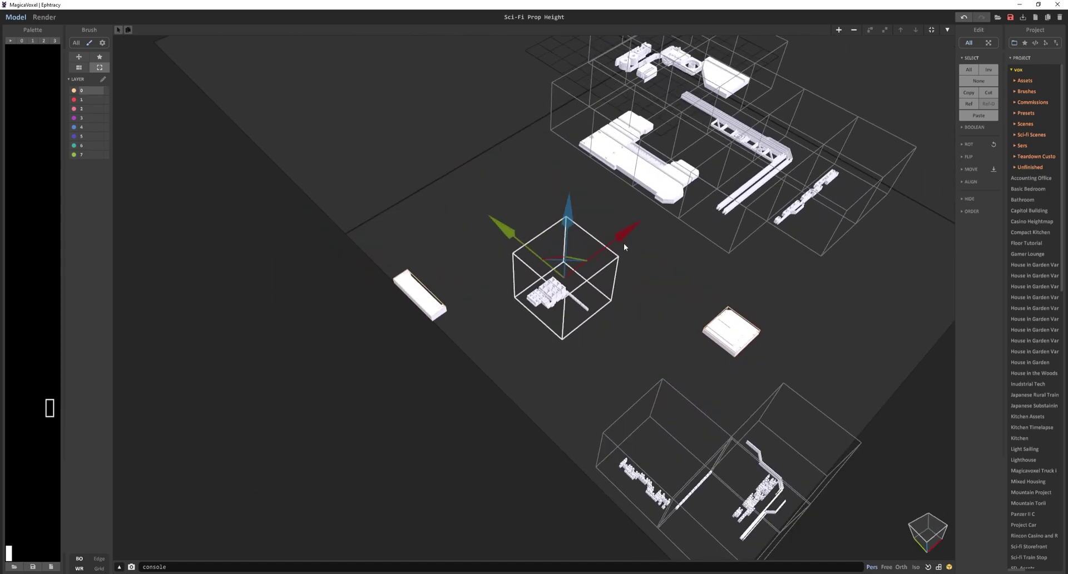
click(932, 30)
scroll(644, 304, up, 2)
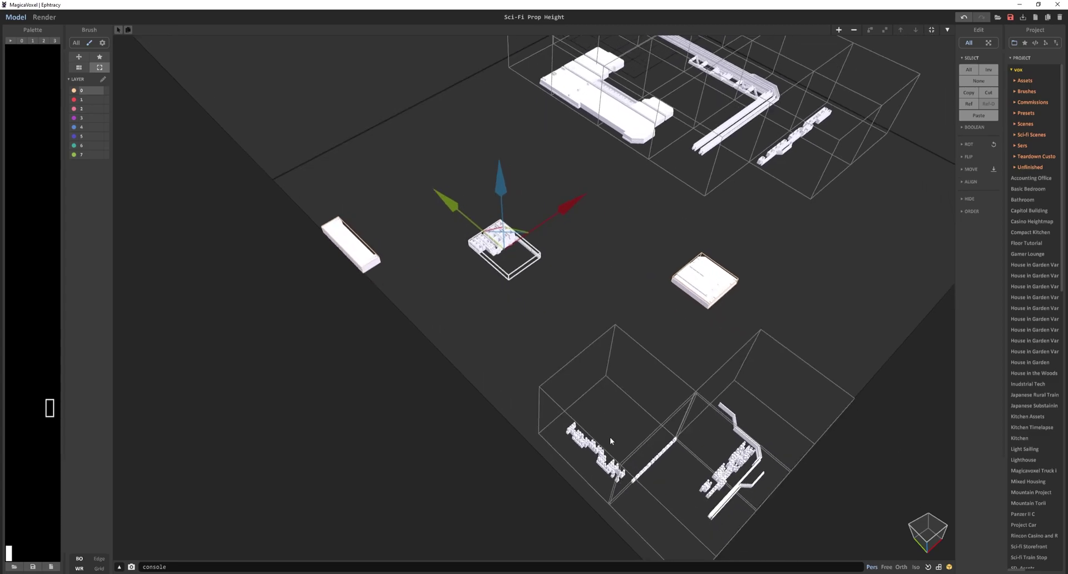
- Trim the bounds of the corner cluster's jagged strip model to its voxels
click(611, 460)
click(611, 459)
click(929, 31)
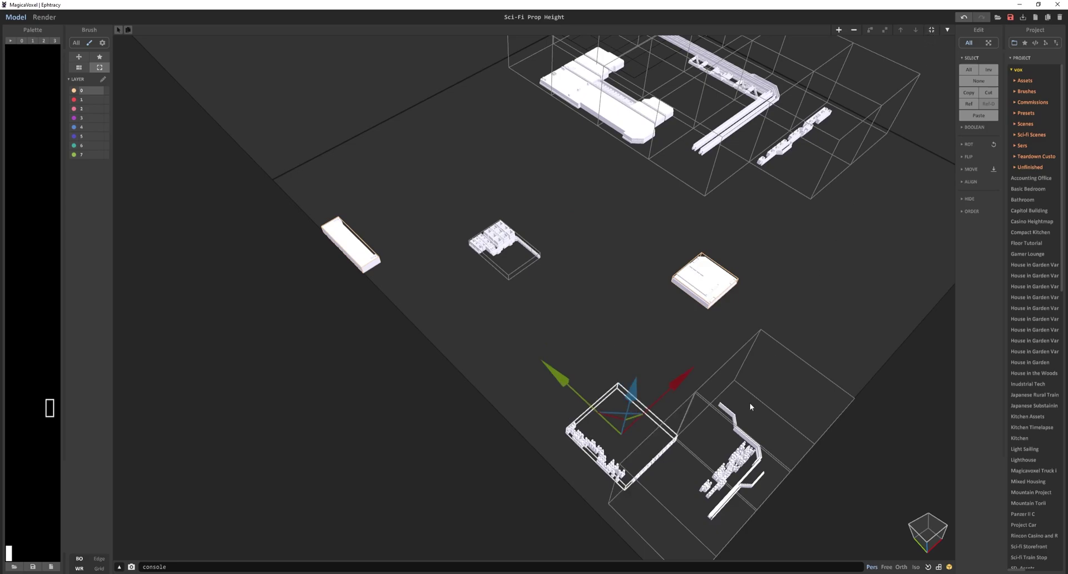
- Merge the corner cluster's remaining models into one and move it toward the grid-block piece
click(740, 439)
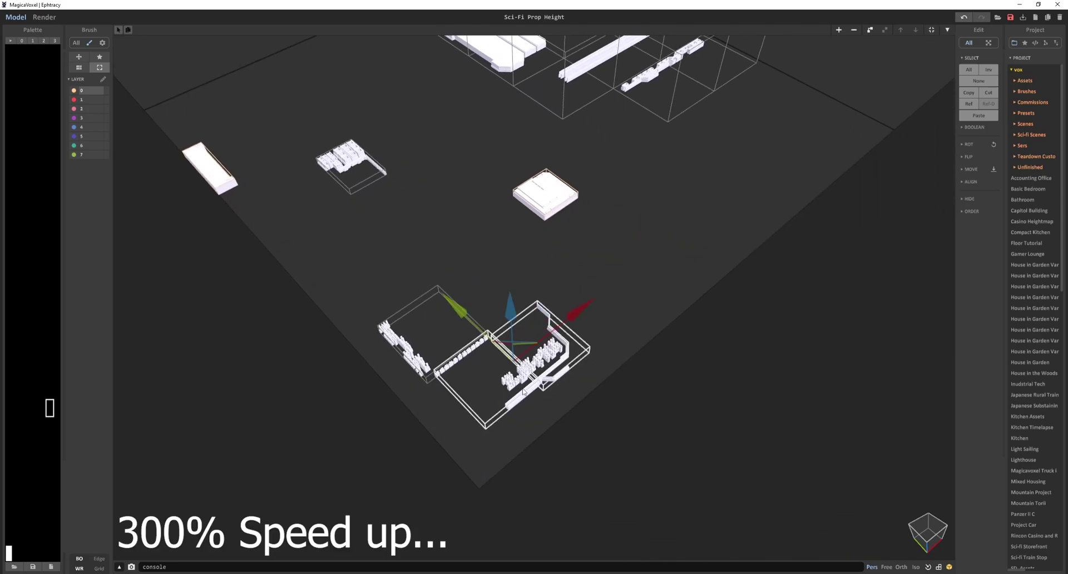
drag(455, 339, 358, 256)
key(ctrl+z)
drag(536, 376, 433, 267)
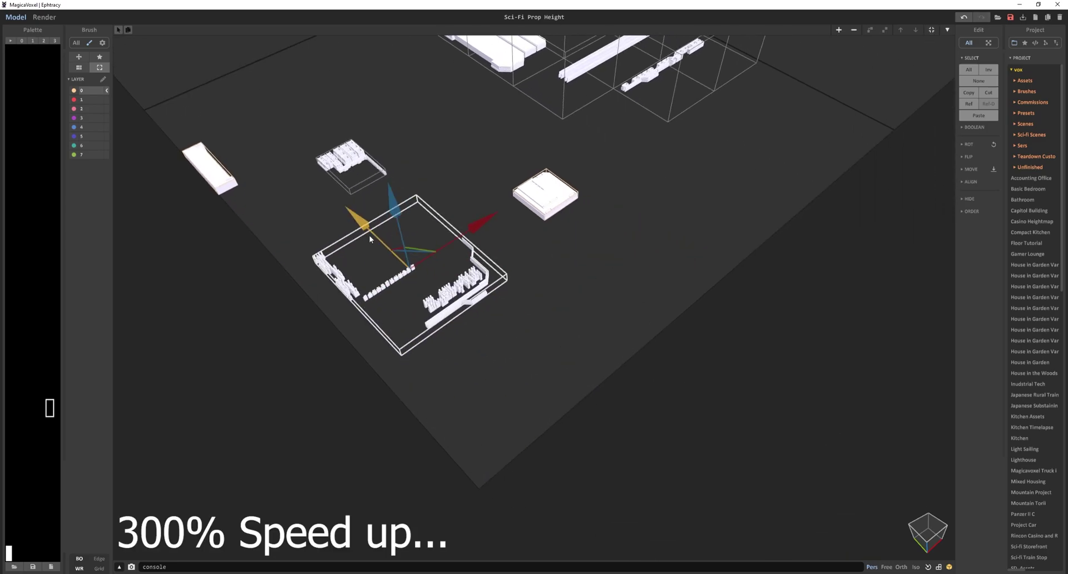
- Merge the models holding the large U-shaped piece, trim the bounds and move it away from the neighbouring parts
scroll(434, 268, up, 5)
right_drag(434, 268, 555, 286)
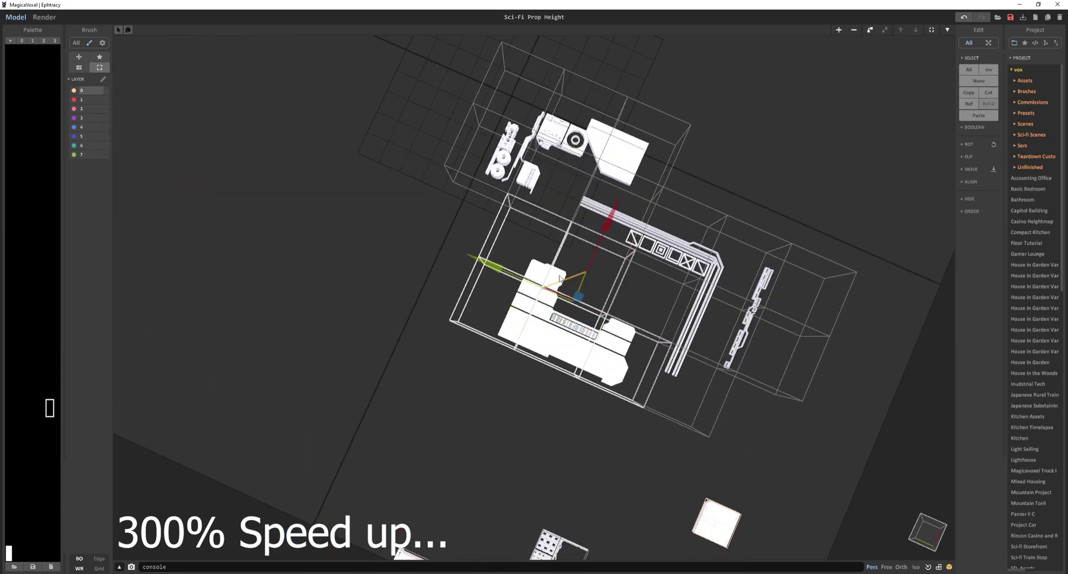
key(ctrl+z)
drag(525, 301, 430, 257)
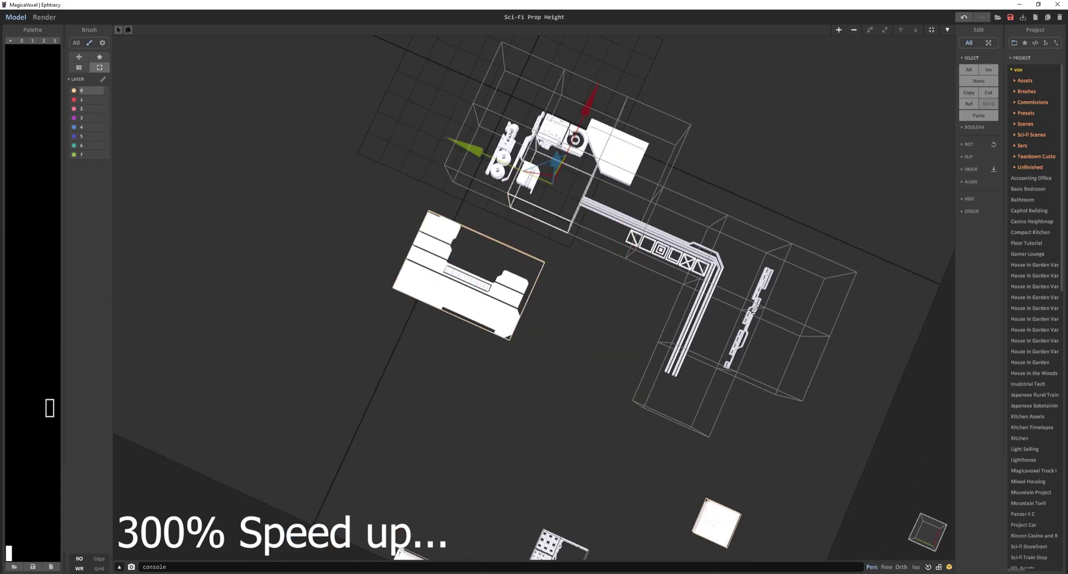
- Move the fan block model away from the round-tank piece and open the tank piece for voxel editing
right_drag(430, 257, 566, 204)
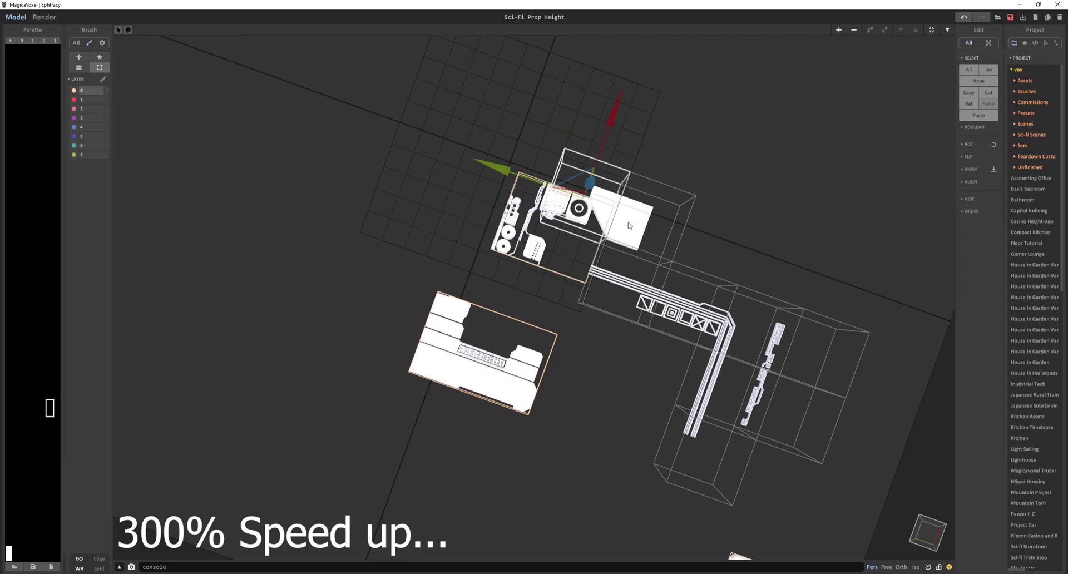
drag(629, 225, 494, 178)
click(551, 203)
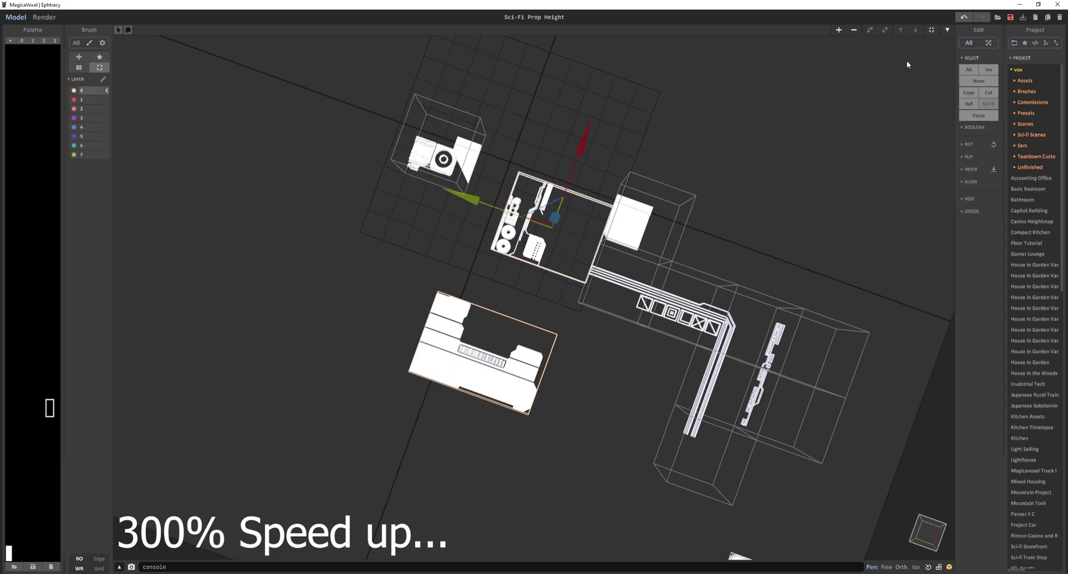
key(Tab)
scroll(567, 298, up, 5)
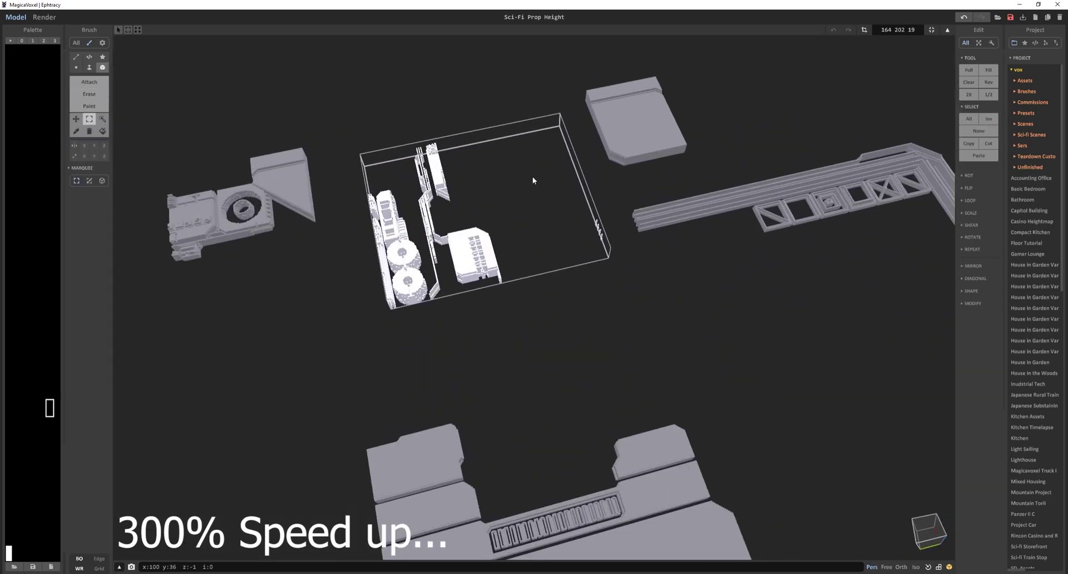
- Return to the whole scene and trim the plain slab, rail and notched bar models to their own voxels
key(Tab)
click(544, 227)
right_drag(544, 227, 567, 348)
scroll(567, 348, down, 5)
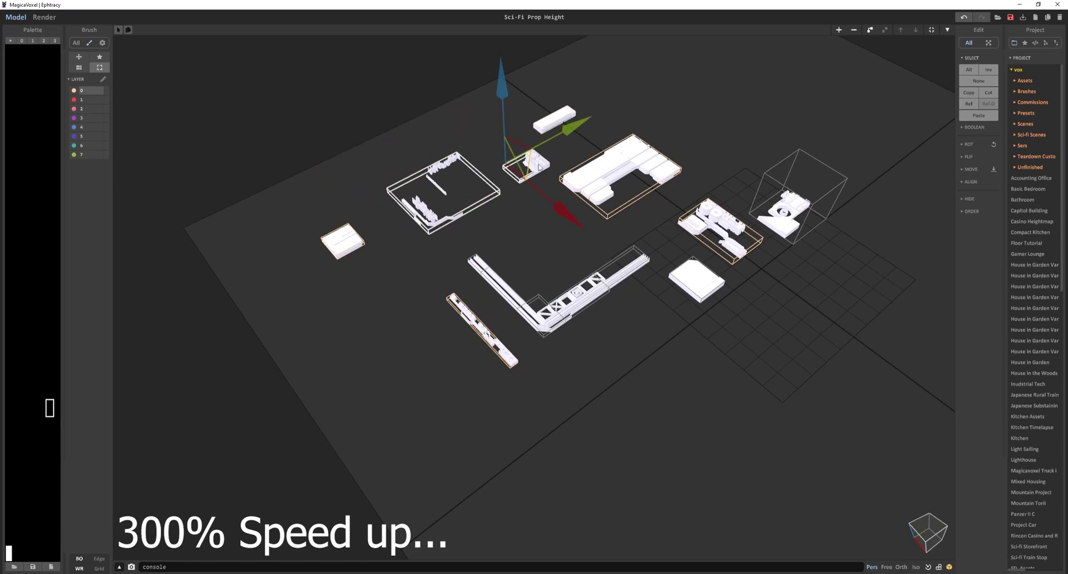
- Move the square slab, the notched bar and the fan block closer to the other parts, trimming the fan block's bounds
drag(342, 242, 525, 239)
drag(481, 328, 581, 228)
click(790, 206)
drag(790, 206, 731, 175)
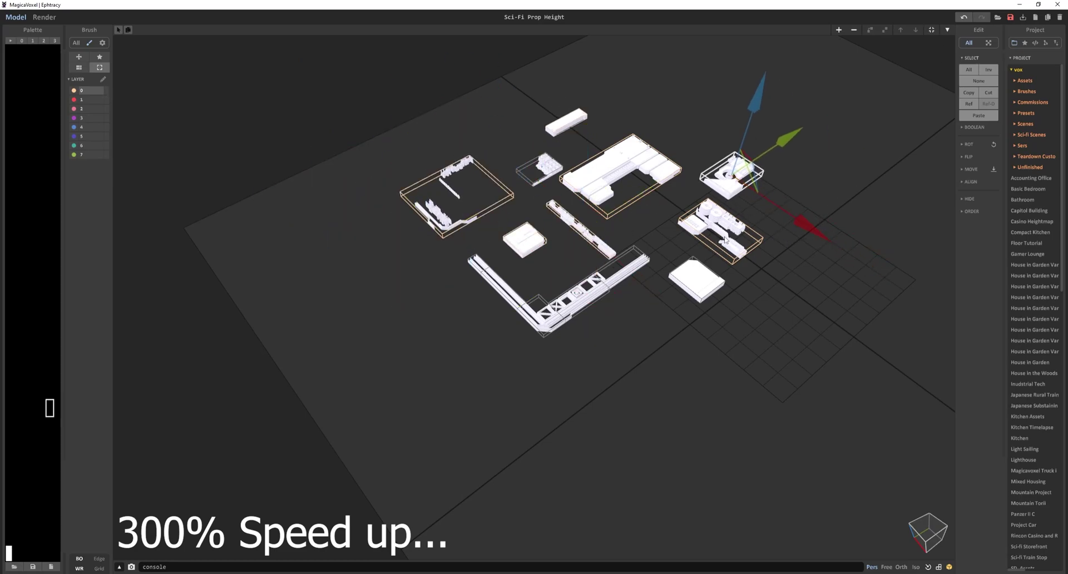
- Select the plain slab beside the round-tank piece and open it for voxel editing
click(725, 239)
click(697, 281)
right_drag(696, 281, 553, 281)
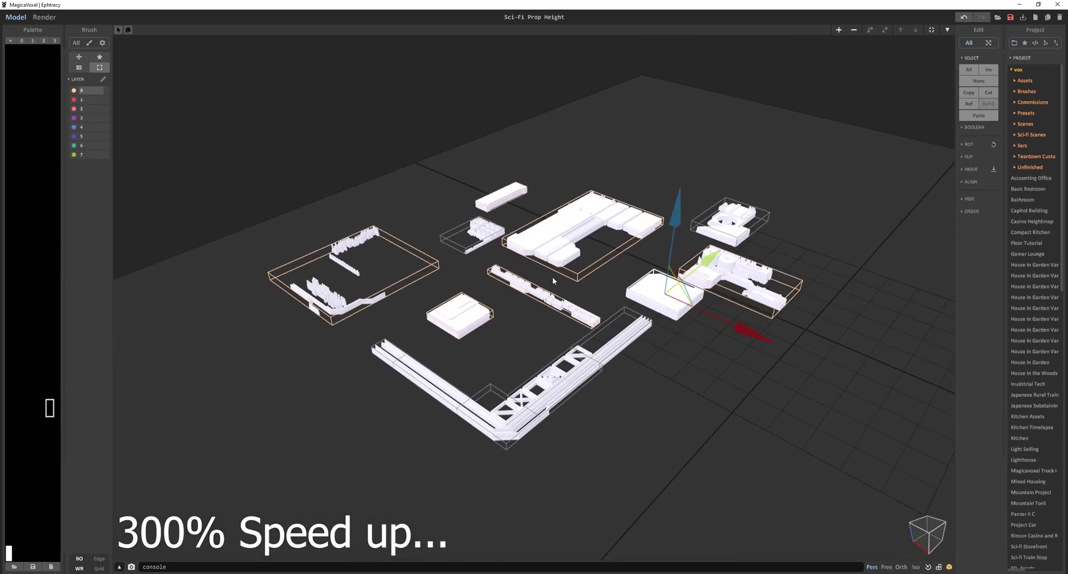
scroll(553, 281, up, 3)
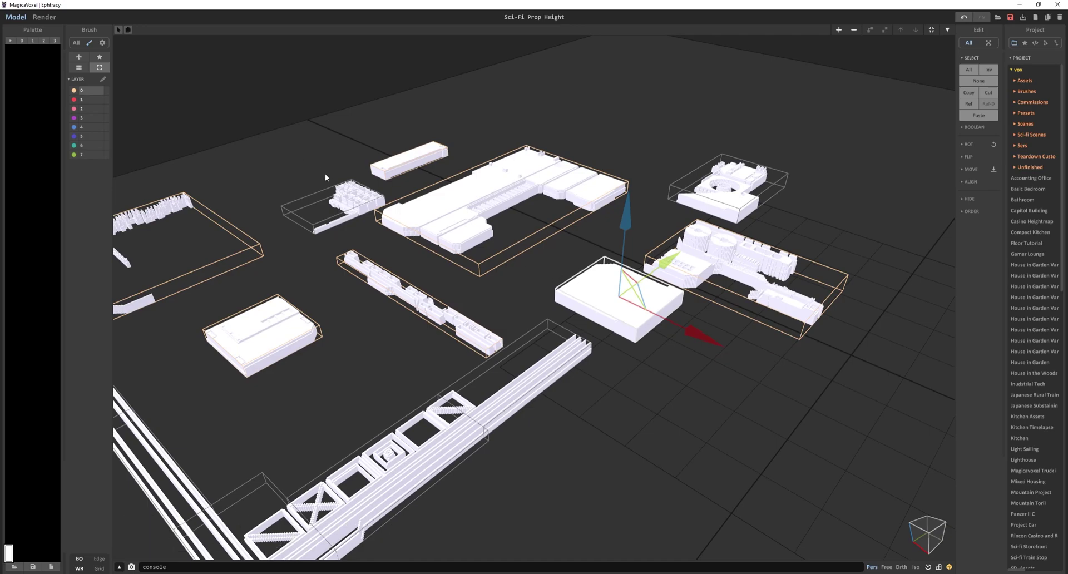
scroll(325, 173, down, 5)
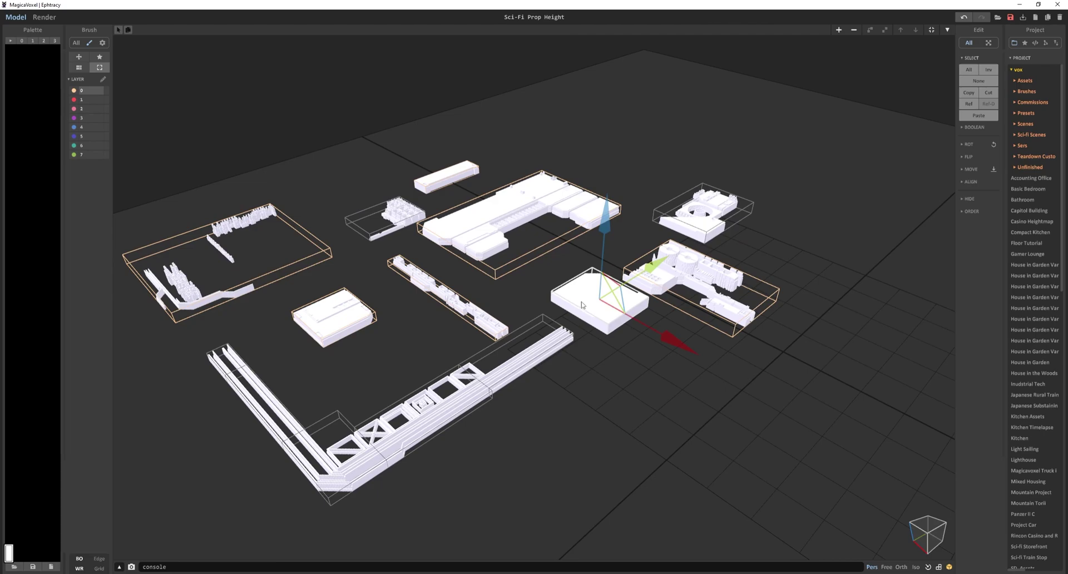
double_click(616, 295)
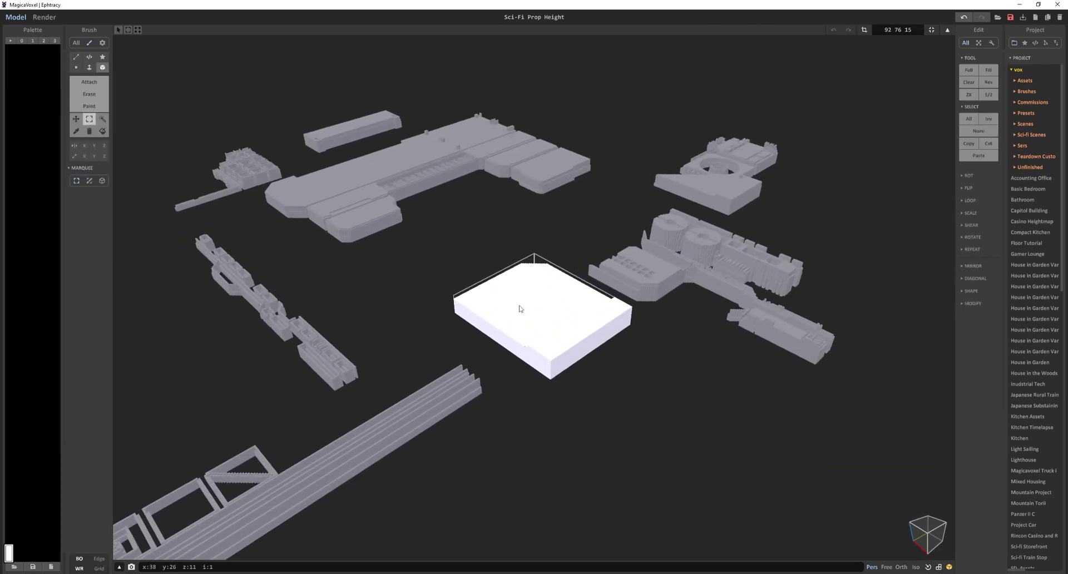
scroll(488, 344, up, 2)
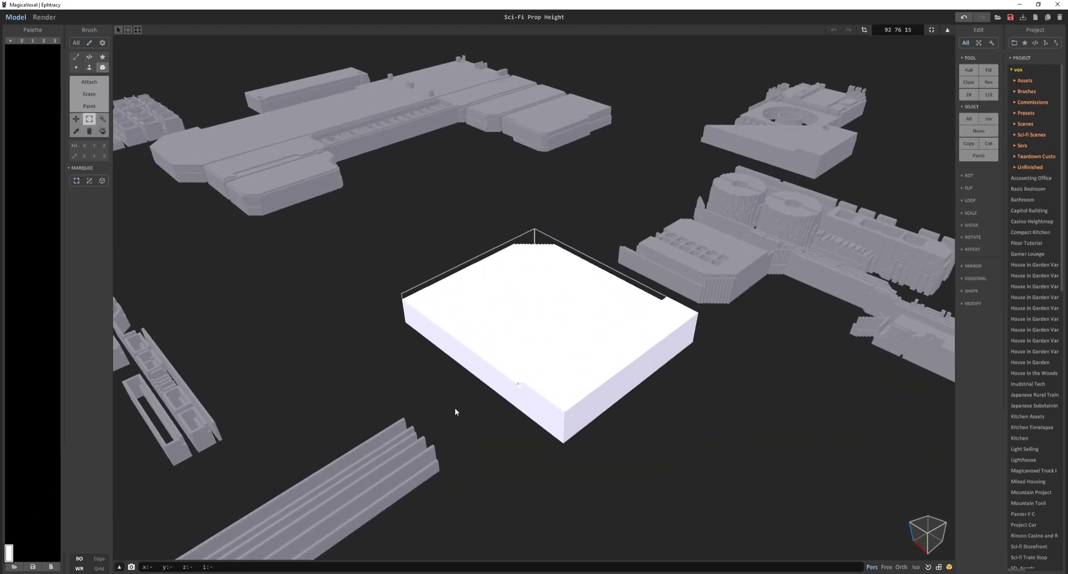
key(super)
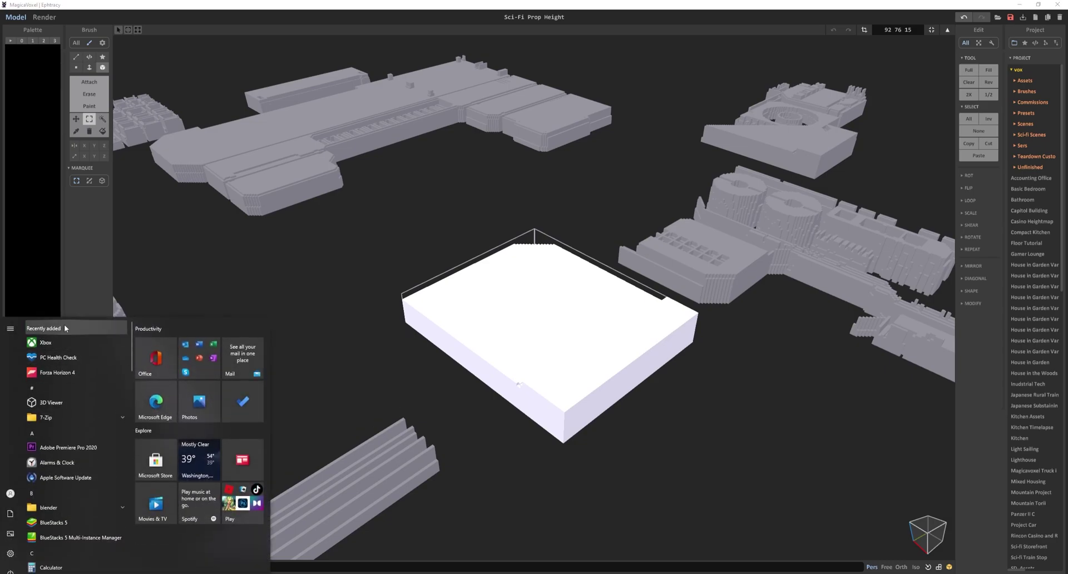
key(Escape)
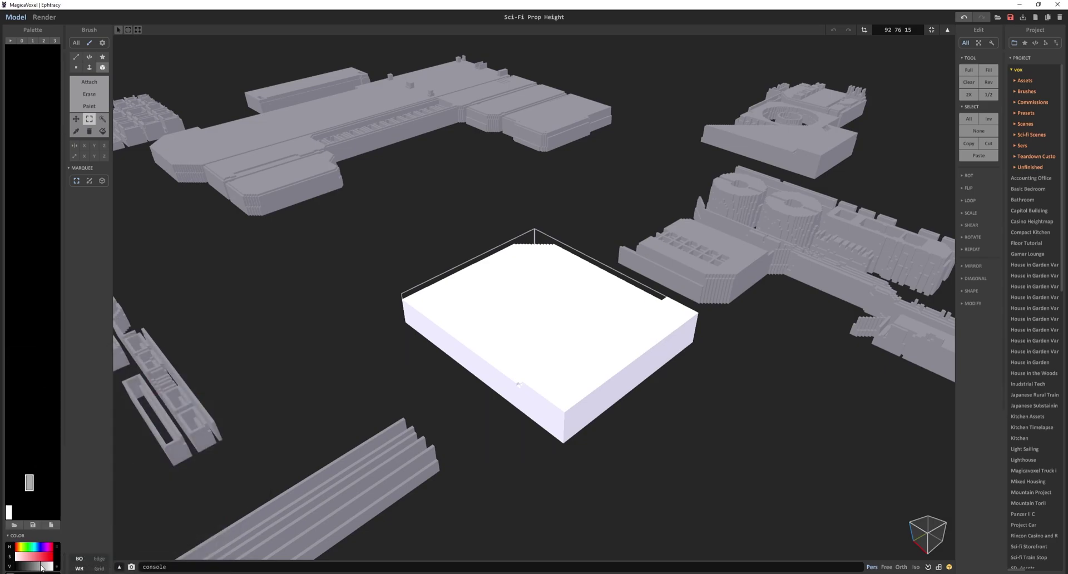
click(89, 106)
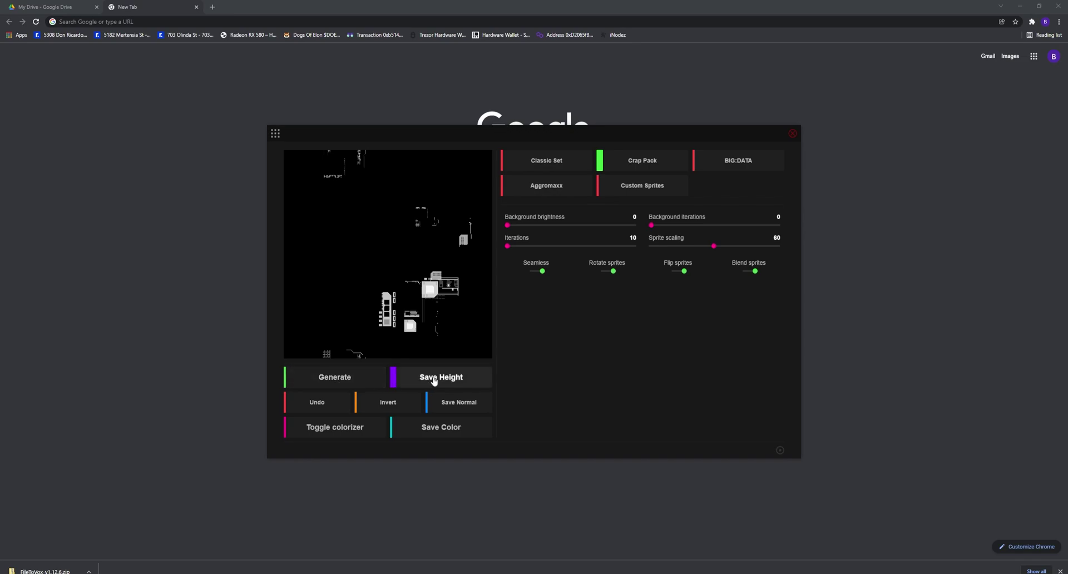
- Switch to the height map generator and save the height map to the Desktop as Heightmap
click(434, 379)
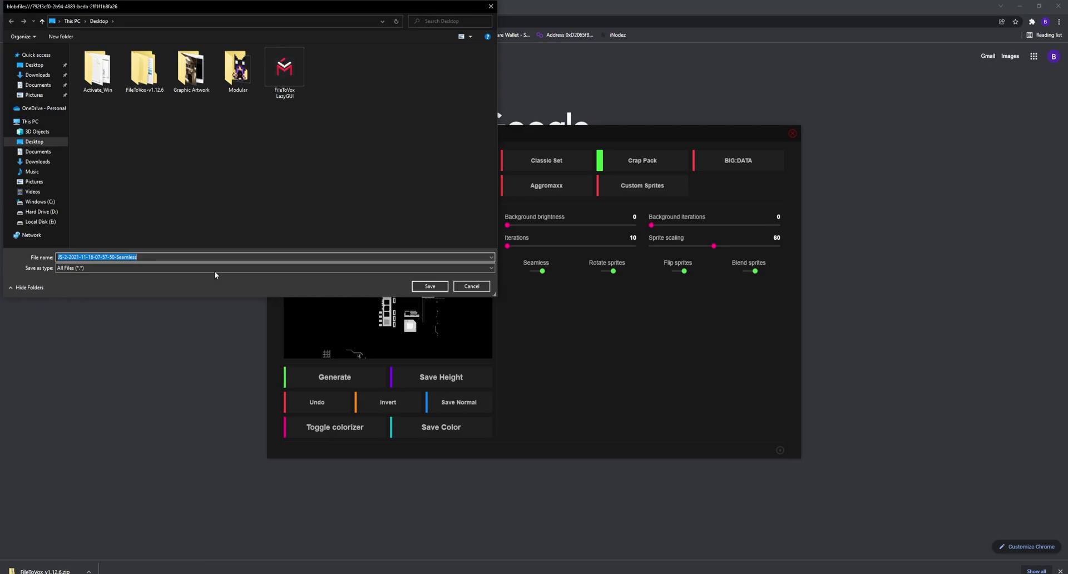
text(Heightmap)
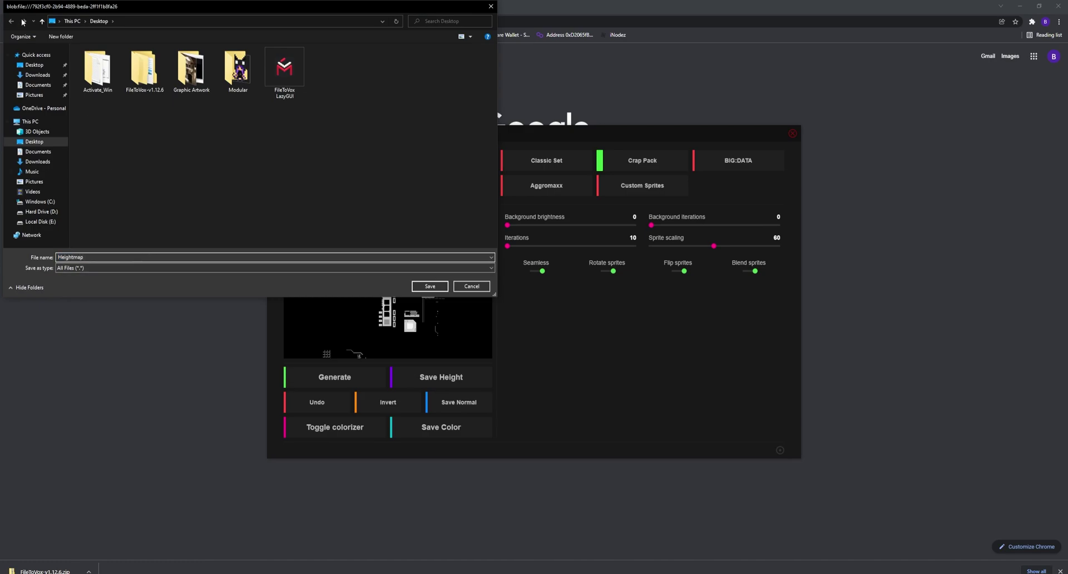
click(430, 286)
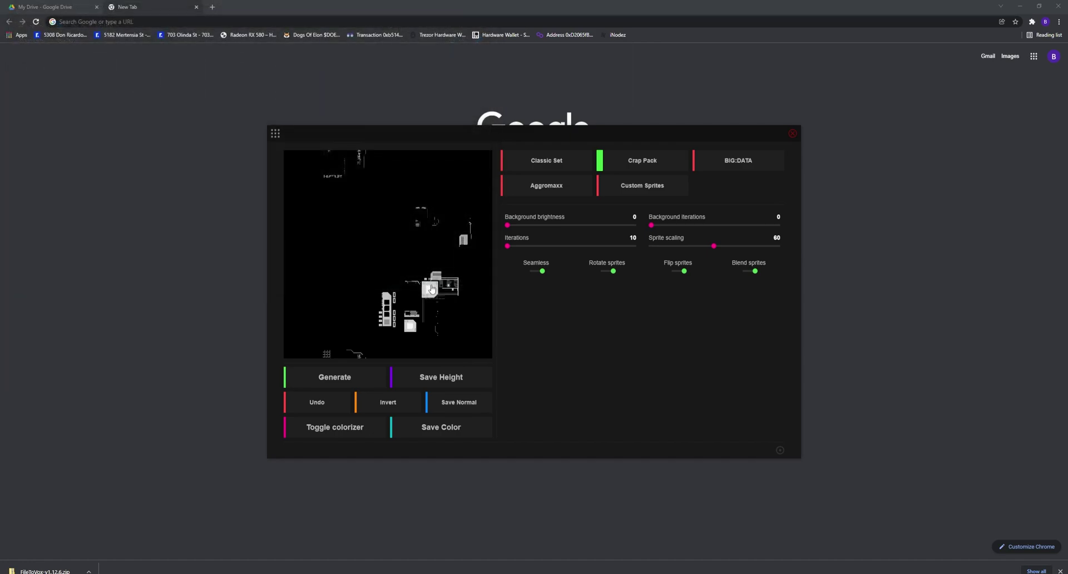
- Turn on the colorizer and try color palettes on the height map, settling on one with a muted teal background
click(331, 435)
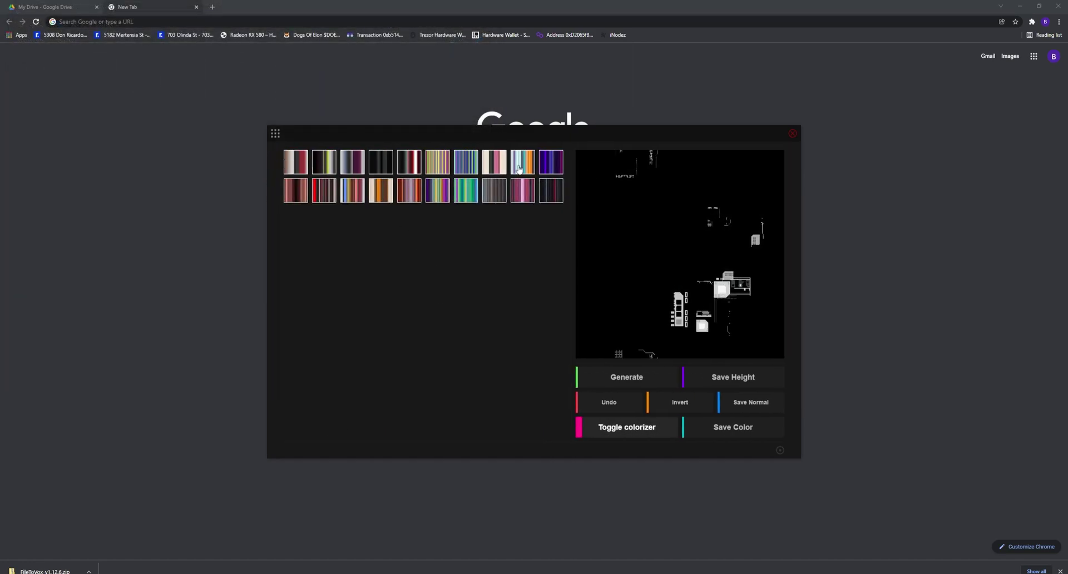
click(551, 193)
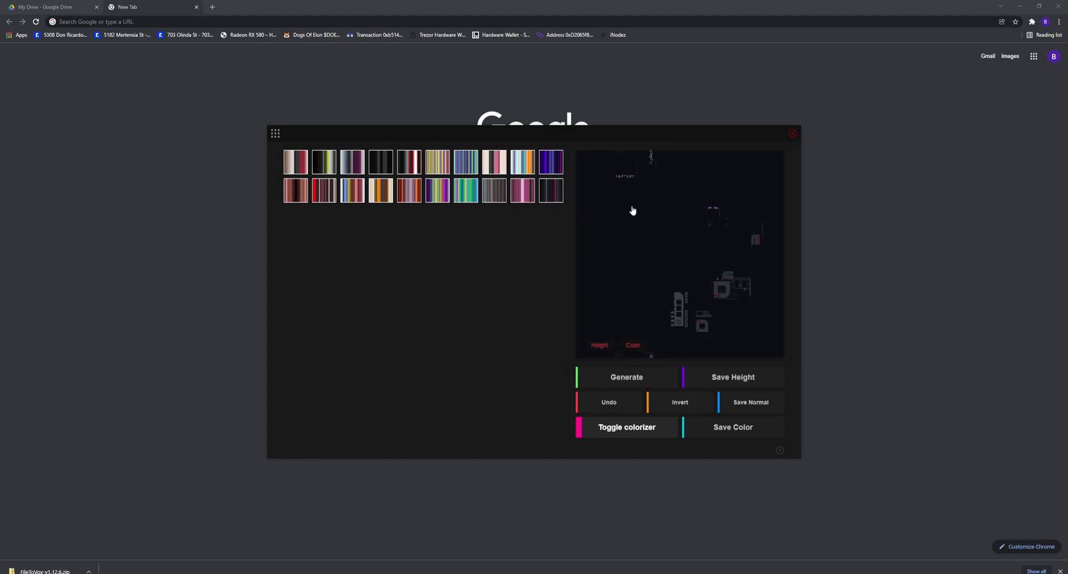
click(492, 196)
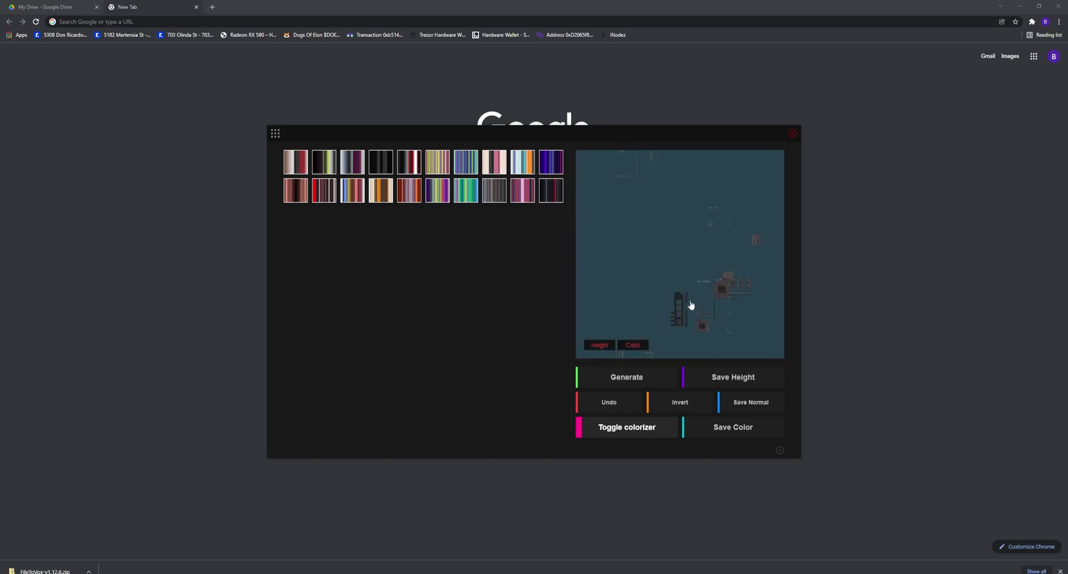
- Save the color version of the map to the Desktop as Colored
click(693, 429)
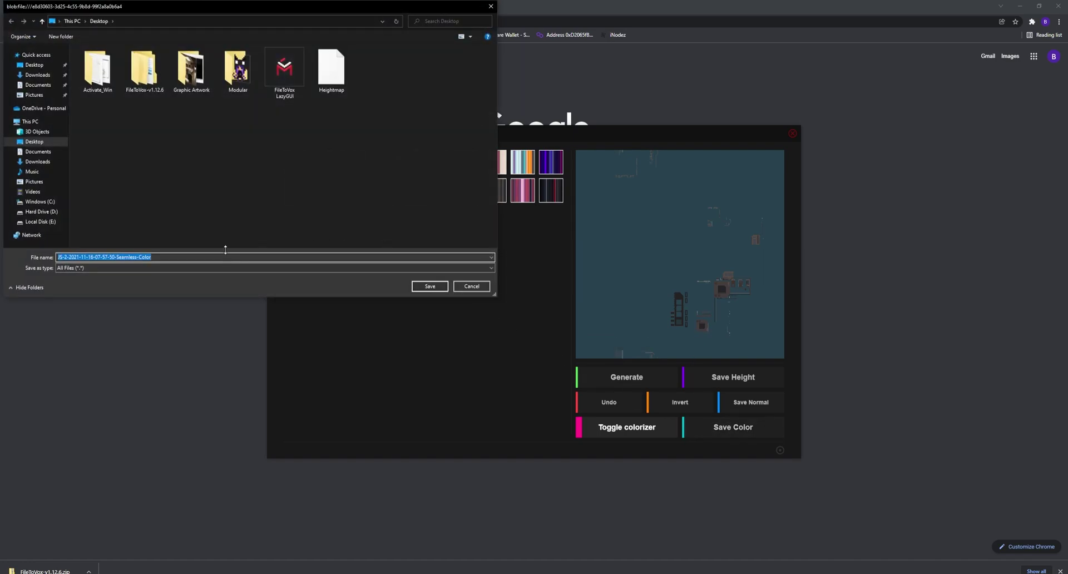
text(C)
key(Return)
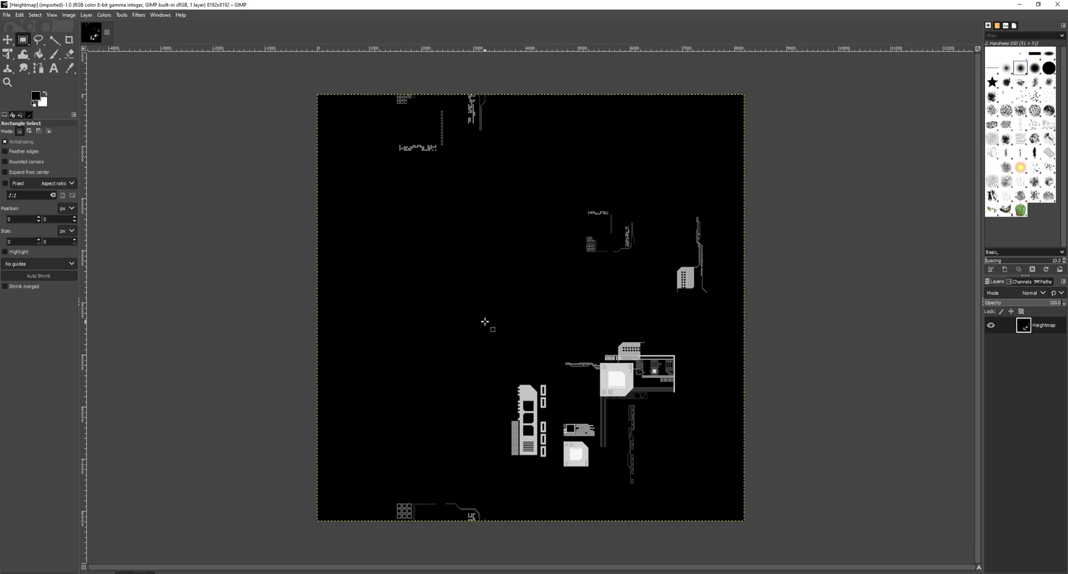
- In GIMP, convert the Heightmap image to indexed colors using an optimum palette with a maximum of 25 colors
click(87, 15)
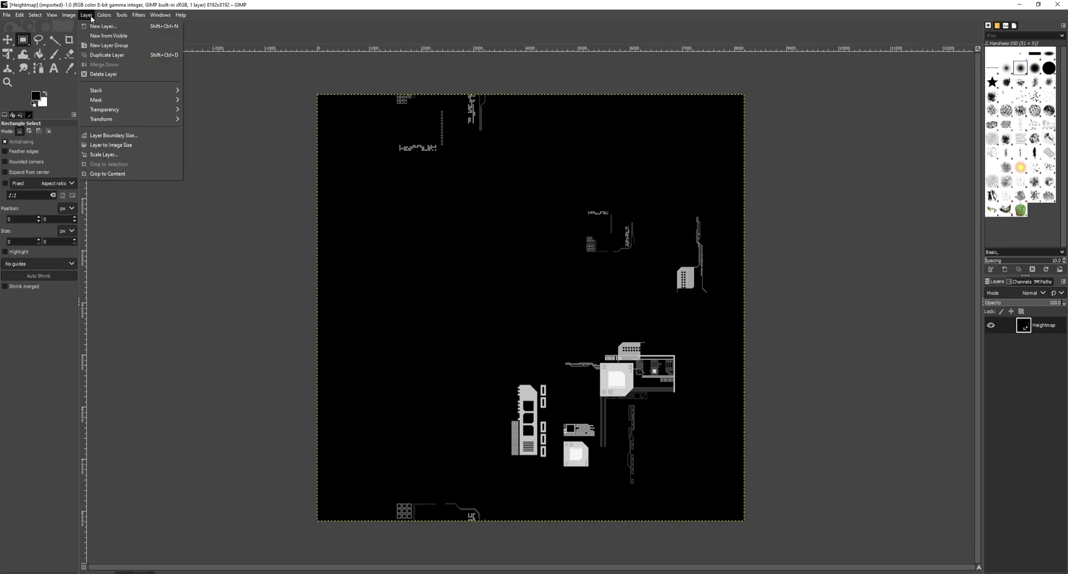
mouse_move(78, 16)
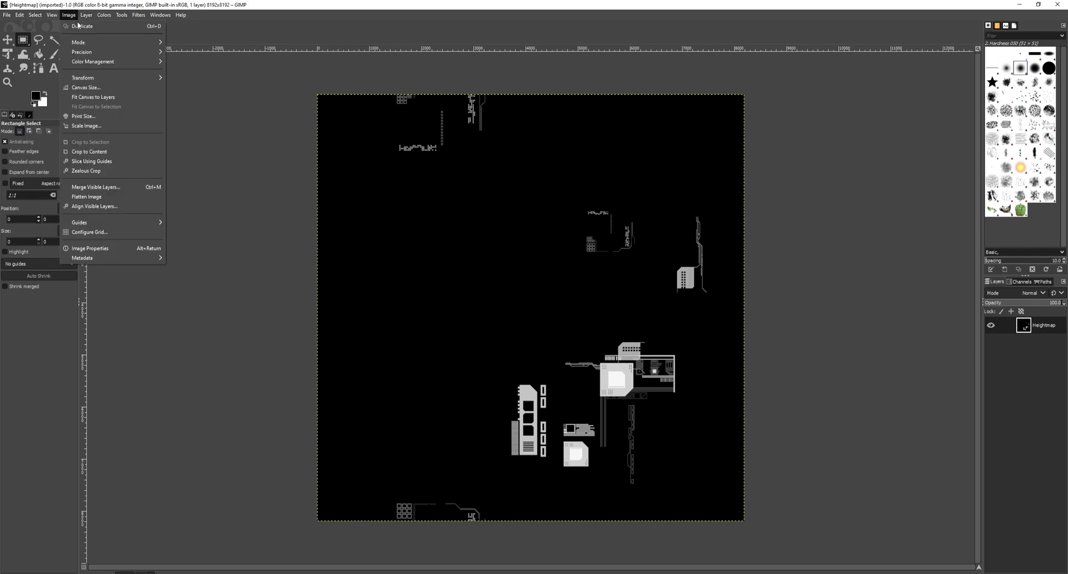
mouse_move(84, 42)
click(184, 62)
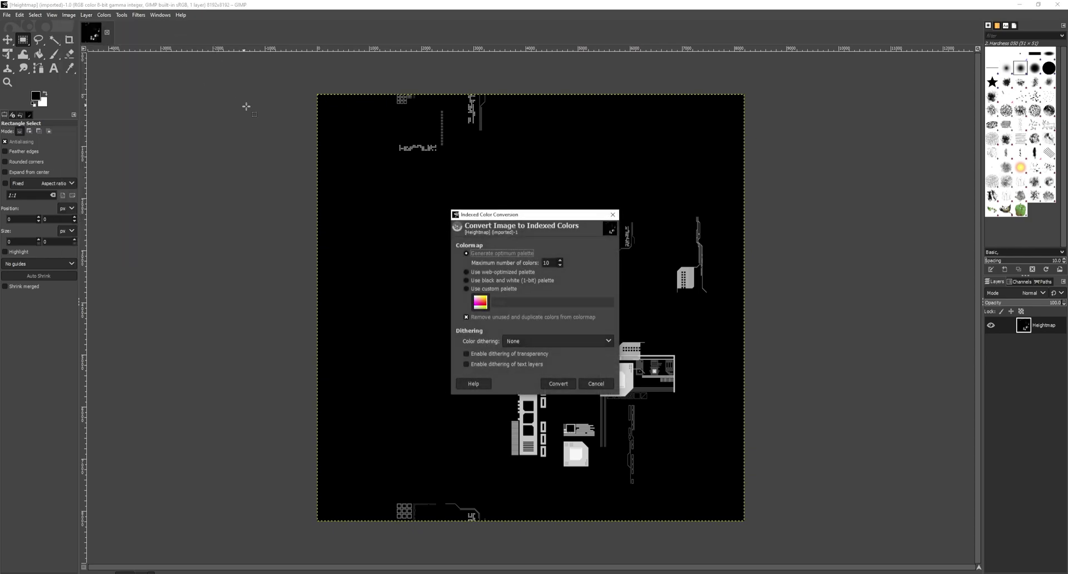
key(Tab)
text(25)
click(563, 383)
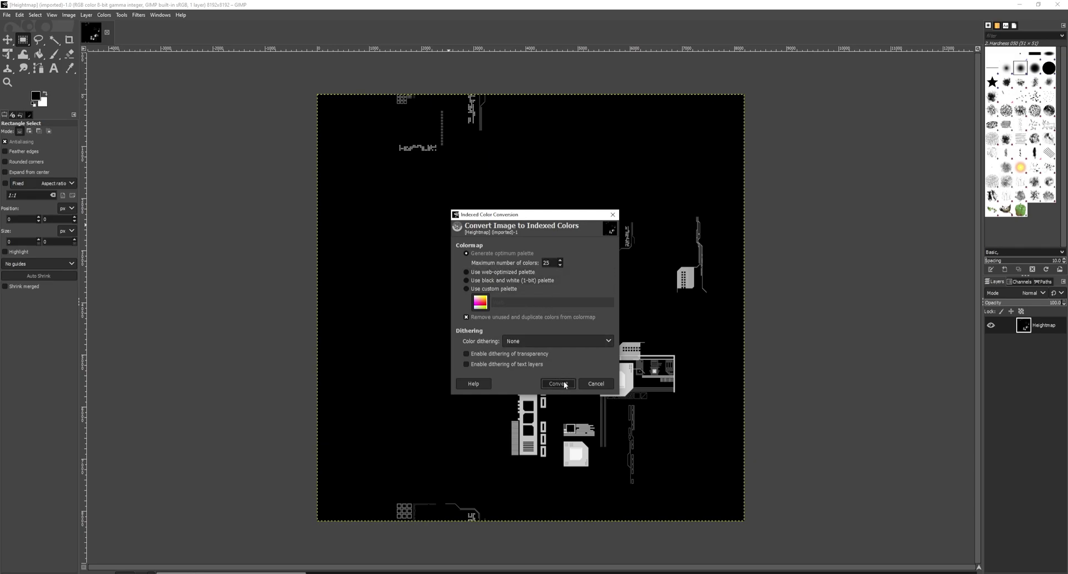
- Scale the Heightmap image to 1000 x 1000 px
click(71, 15)
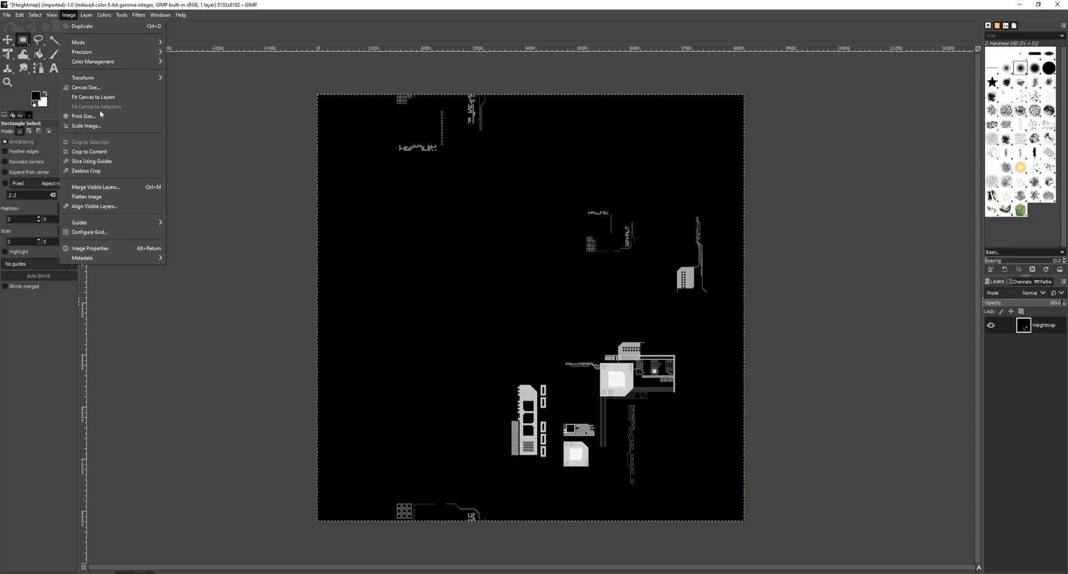
click(86, 126)
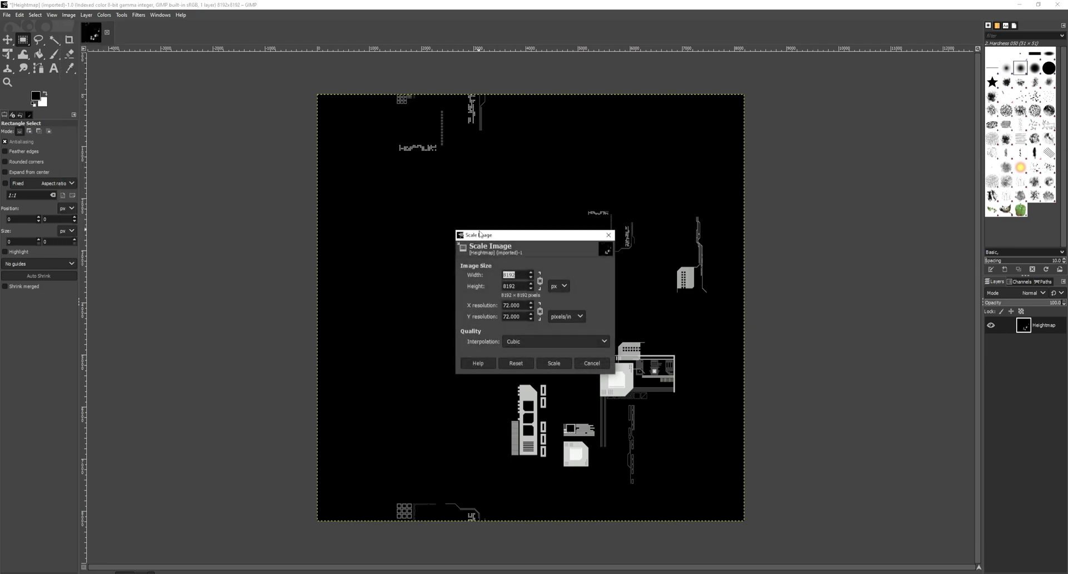
text(1000)
click(553, 364)
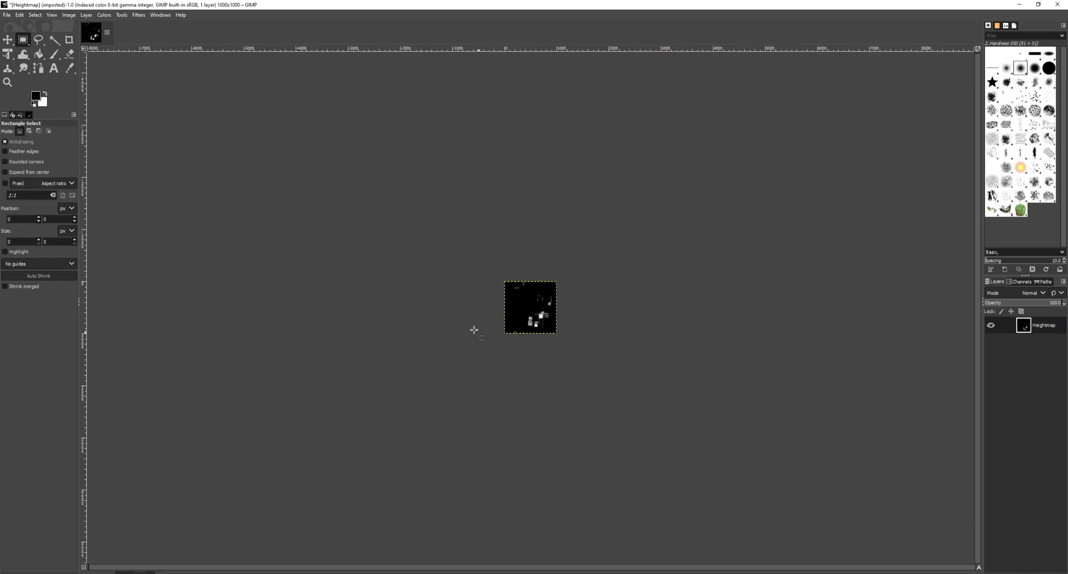
- Export the scaled height map to the Desktop as Heightmap.png with the default PNG options
click(7, 15)
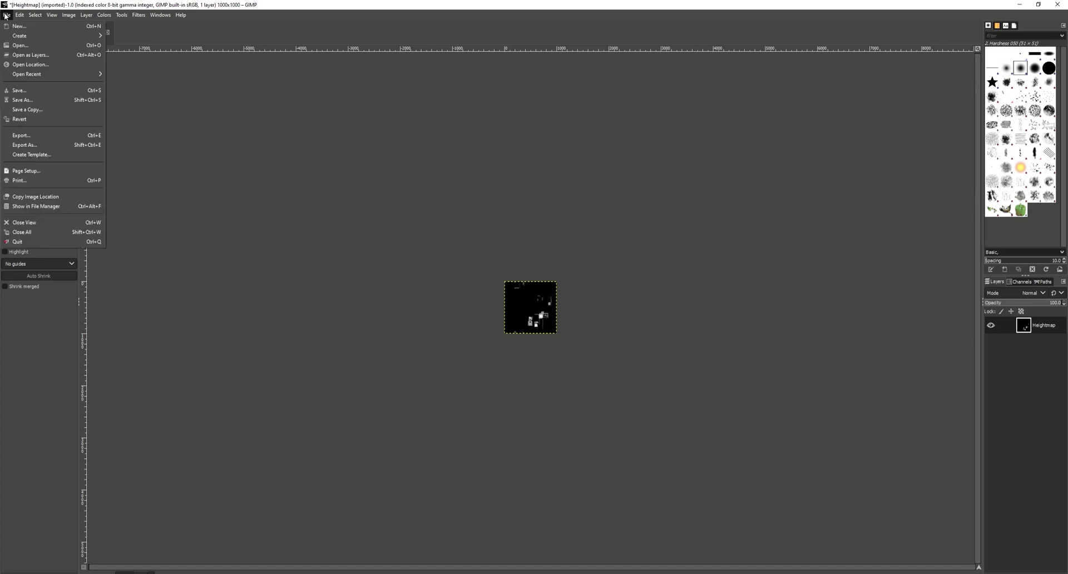
click(38, 134)
click(88, 32)
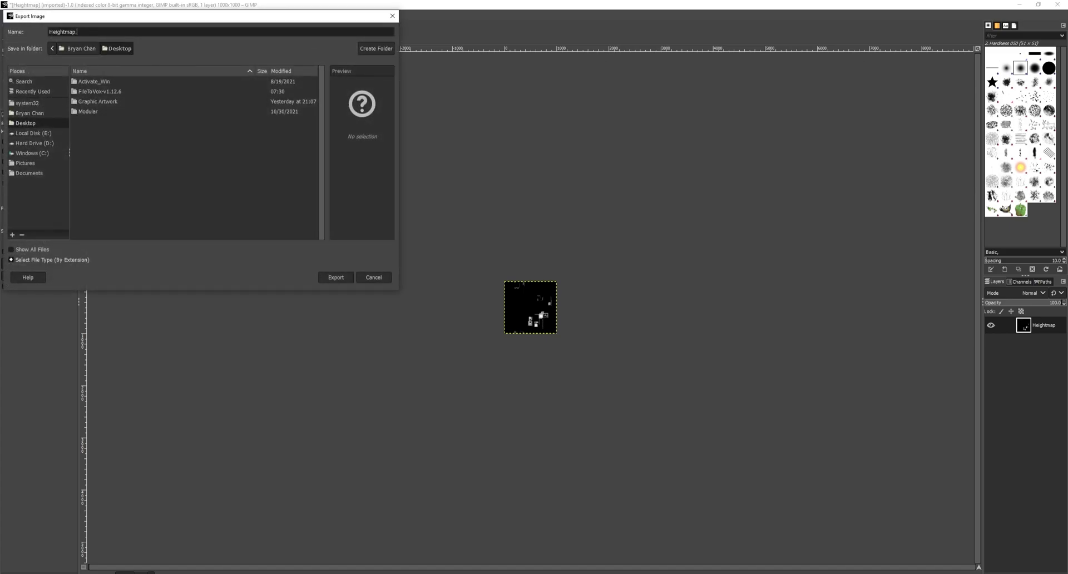
text(.png)
key(Return)
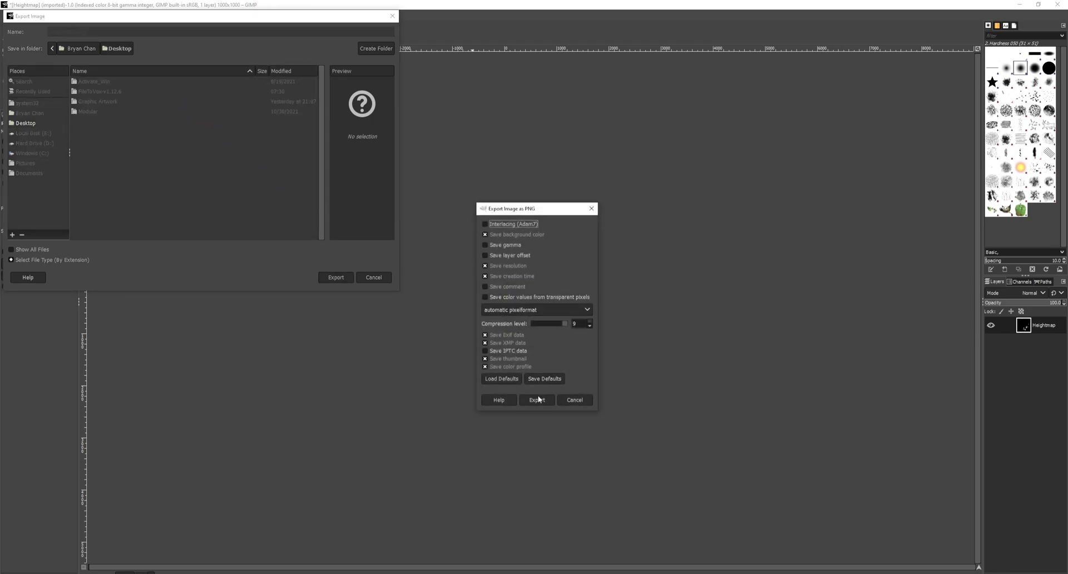
click(536, 401)
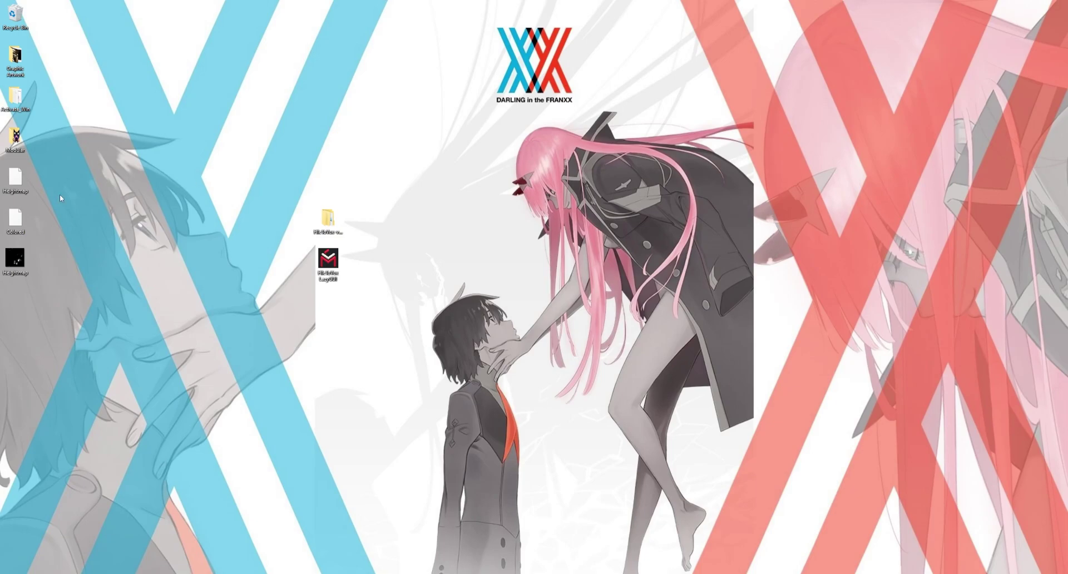
- Move the extensionless Heightmap and Colored files aside on the desktop and open the Colored file with GIMP
drag(62, 198, 229, 309)
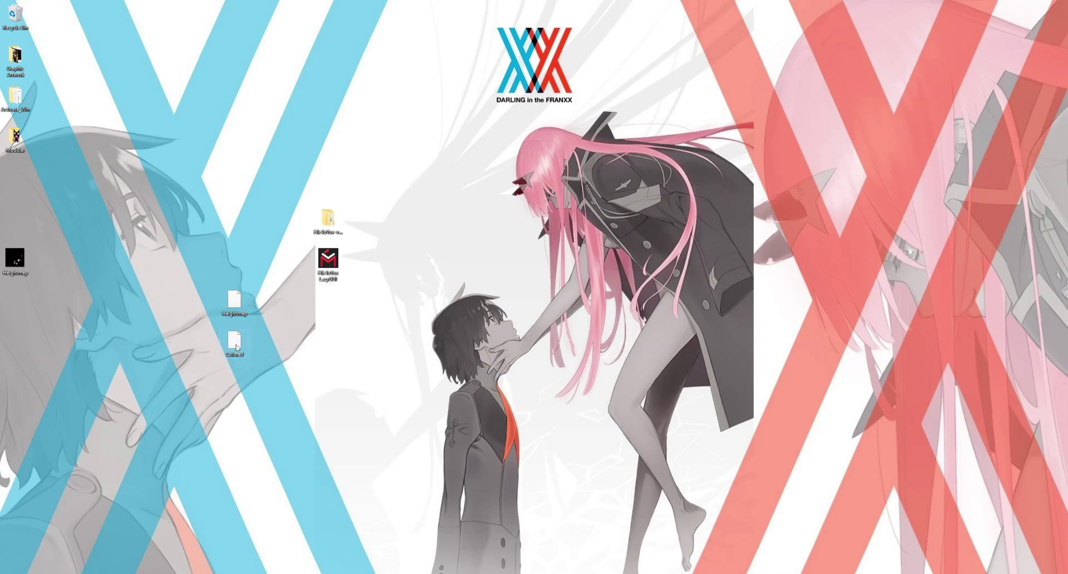
double_click(236, 346)
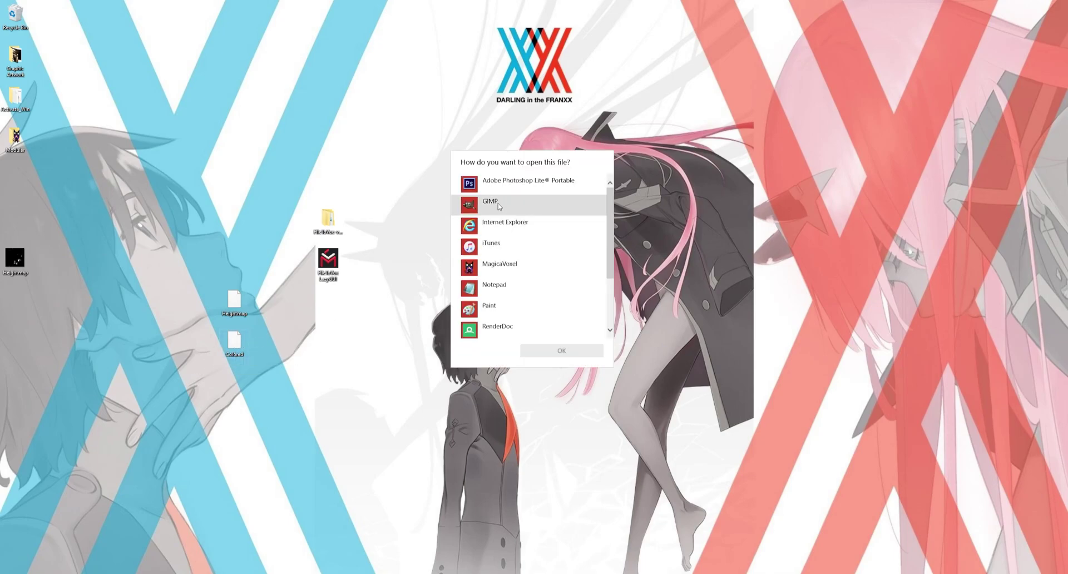
click(488, 205)
click(551, 350)
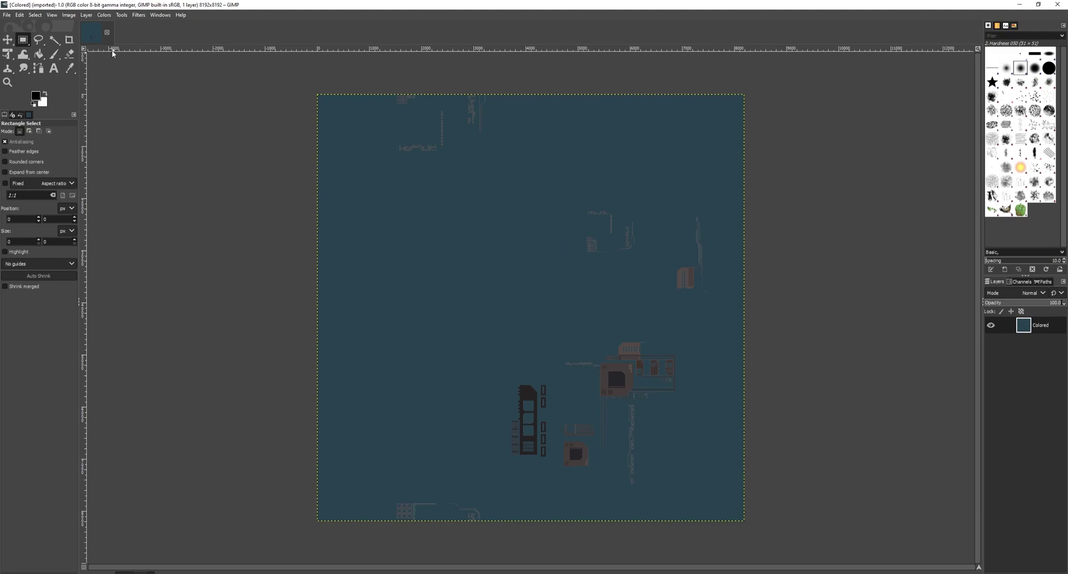
- Convert the Colored image to indexed colors, keeping the maximum of 25 colors
click(93, 18)
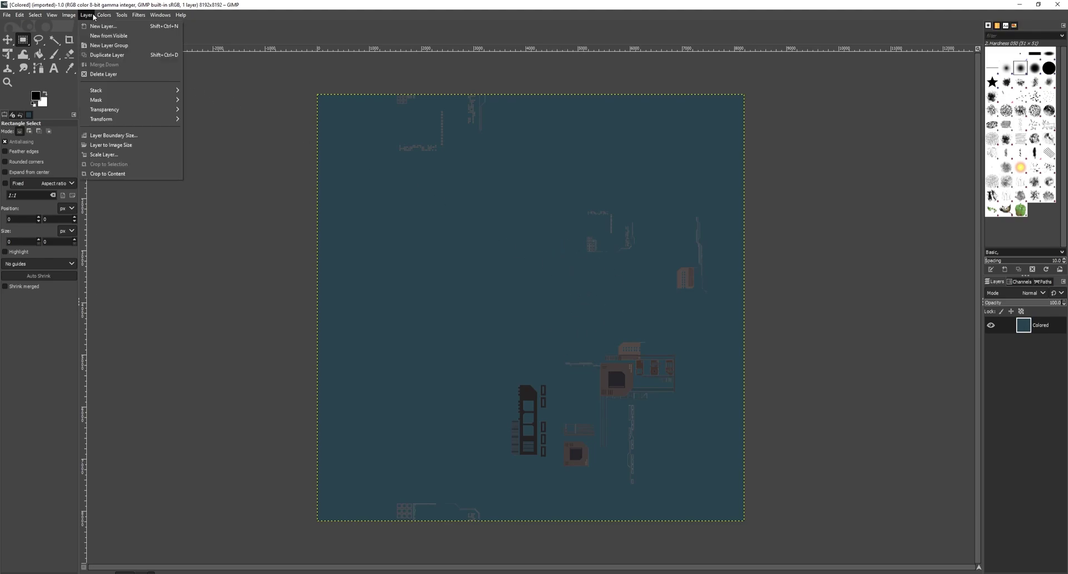
mouse_move(68, 15)
mouse_move(89, 36)
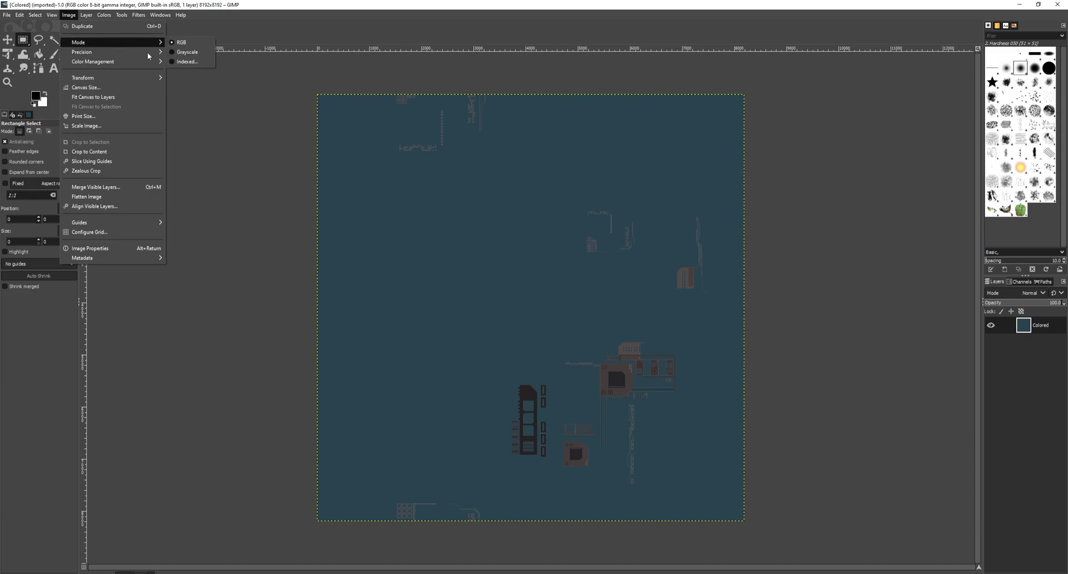
click(189, 62)
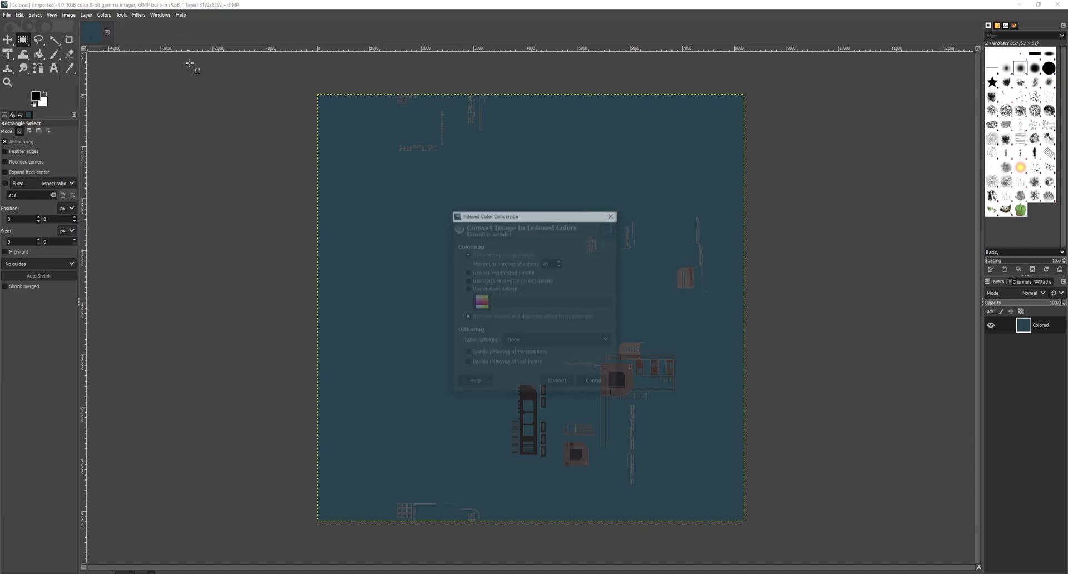
click(562, 384)
- Scale the Colored image to 1000 x 1000 px
click(68, 15)
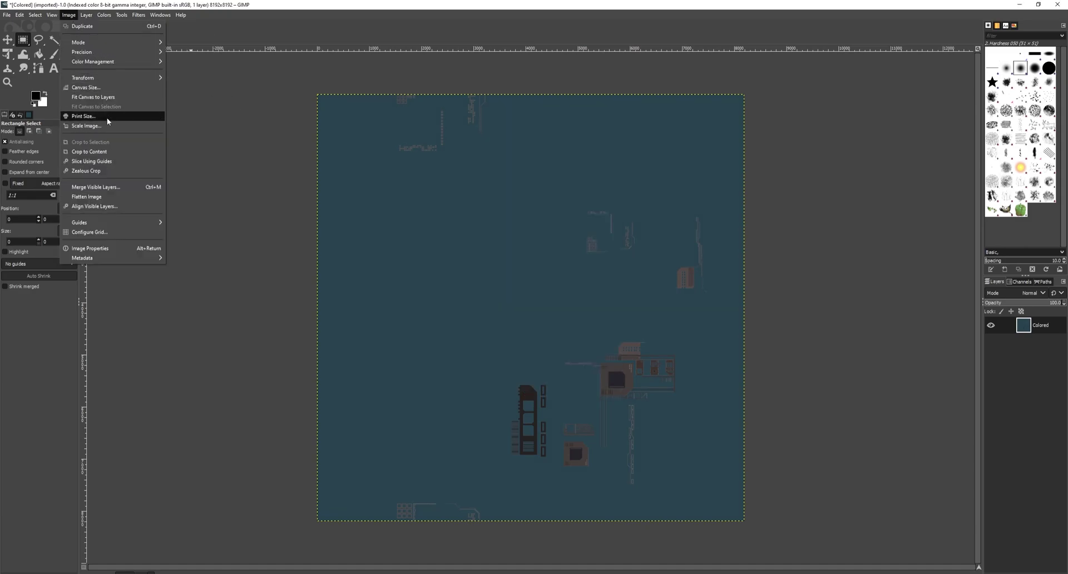
click(86, 126)
text(100)
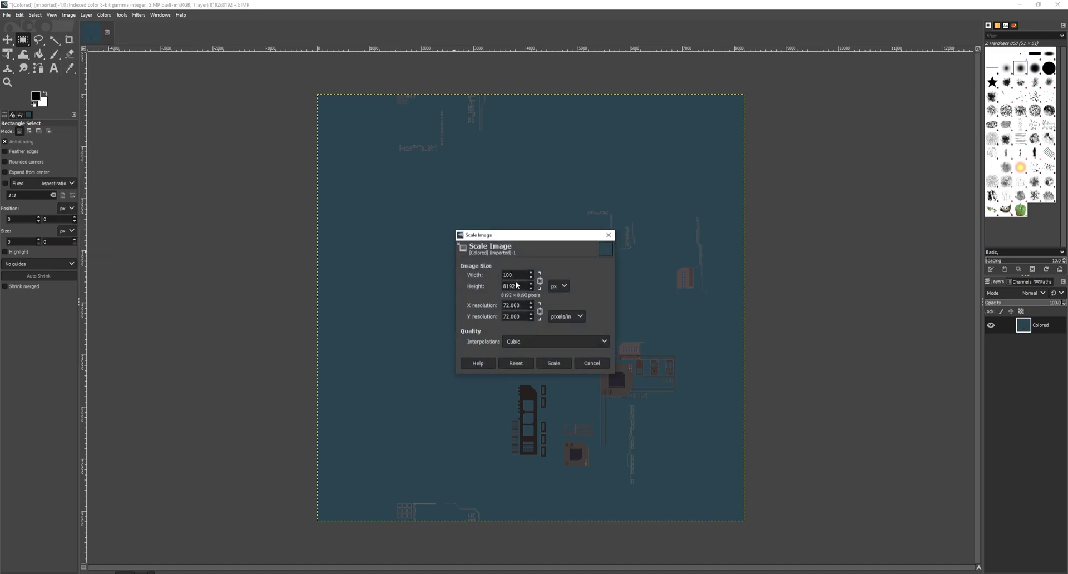
click(517, 286)
text(0)
click(516, 286)
click(545, 364)
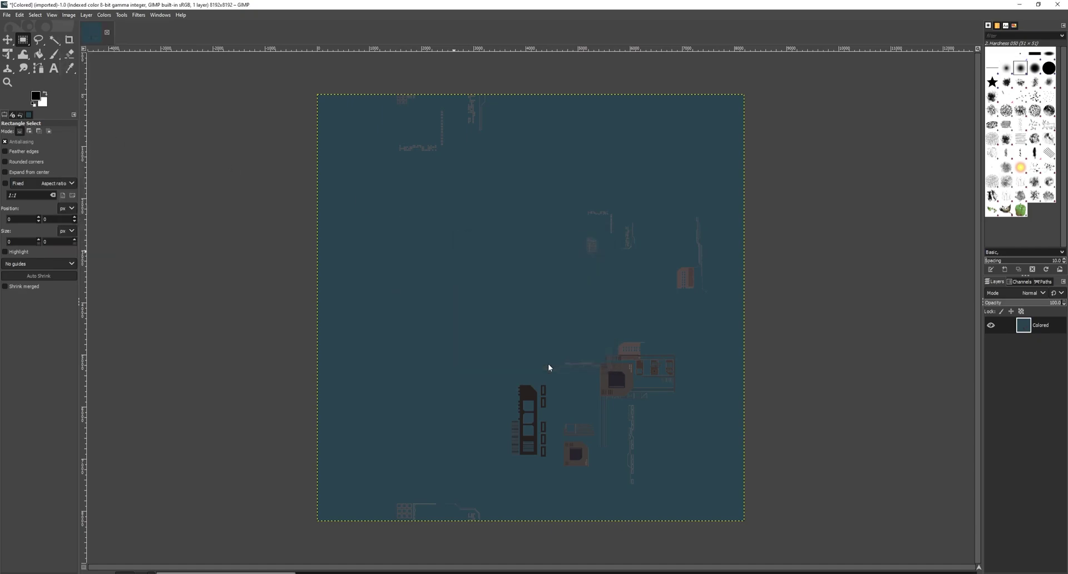
- Export the scaled color map to the Desktop as Colored.png
click(8, 16)
click(33, 145)
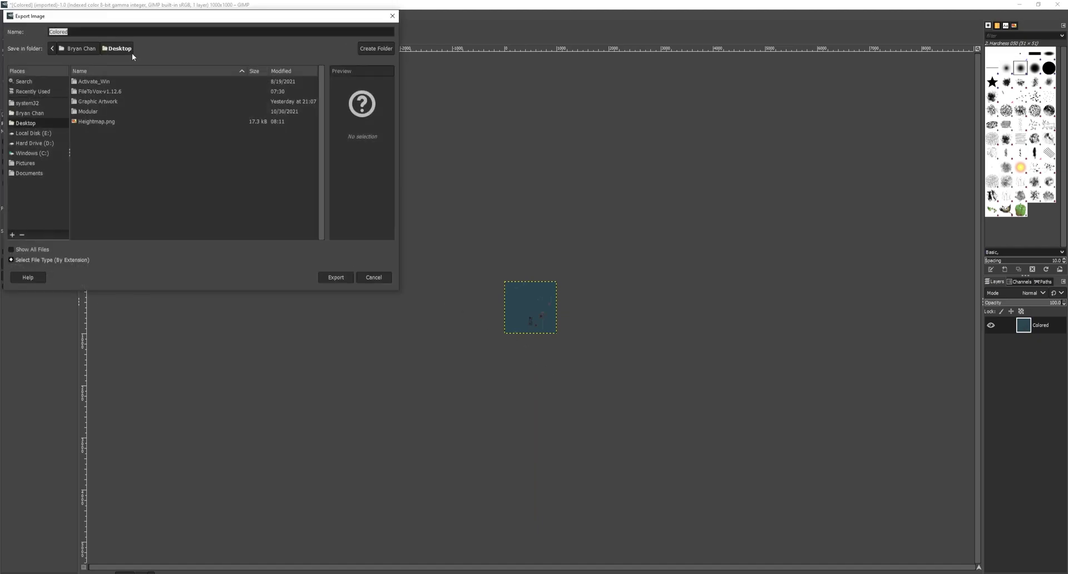
text(Colored.png)
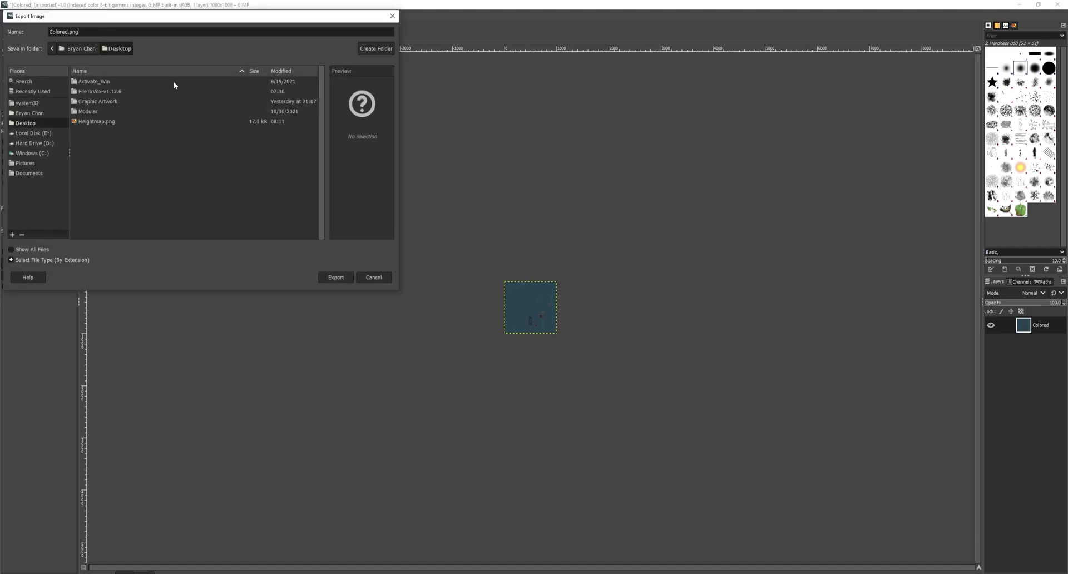
click(335, 277)
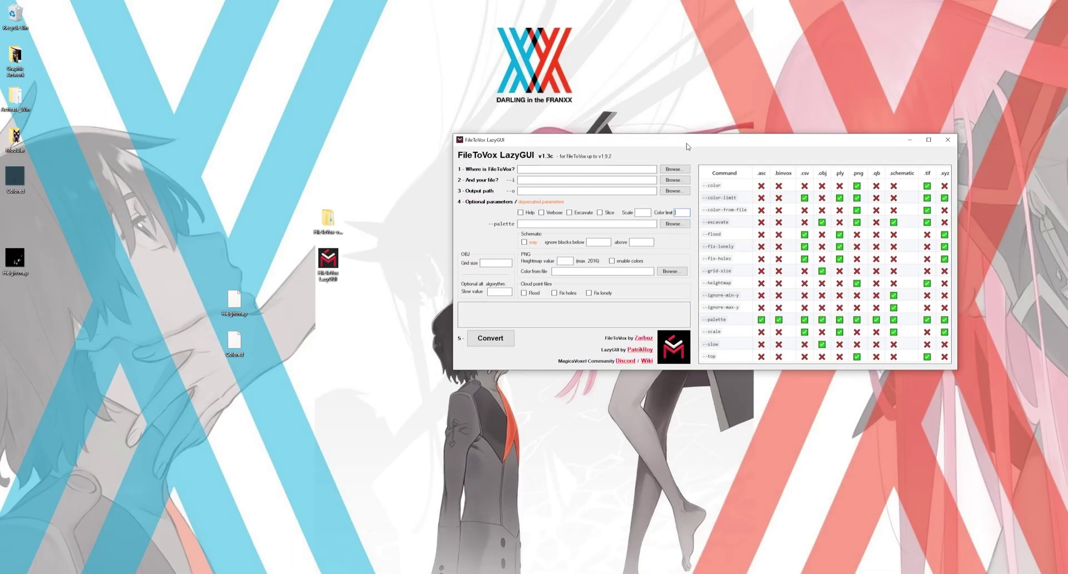
- Set the FileToVox location to the FileToVox application inside the nested FileToVox-v1.12.6 folder on the Desktop
click(673, 169)
double_click(558, 216)
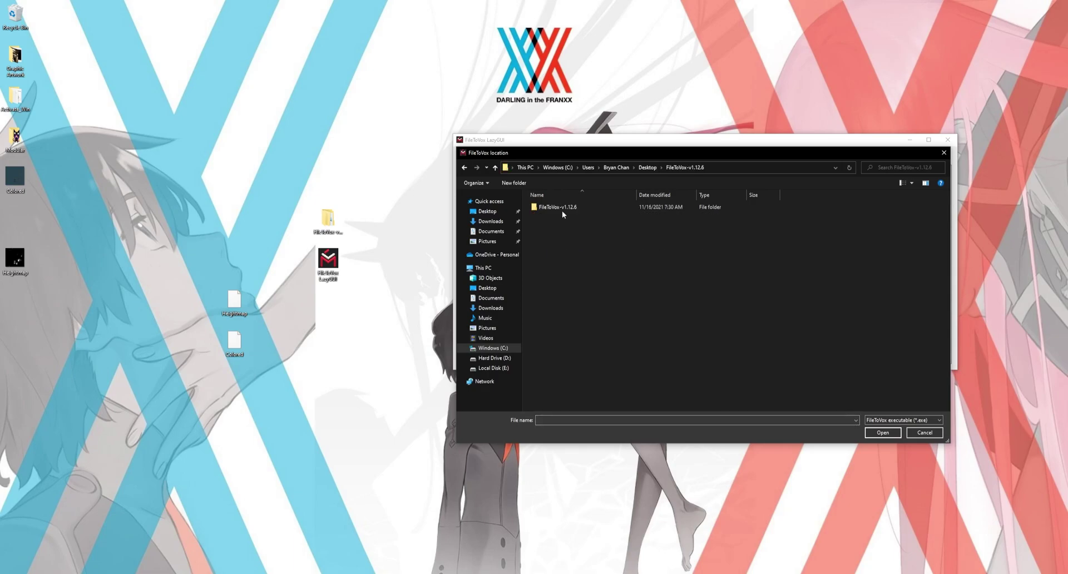
double_click(558, 207)
click(556, 225)
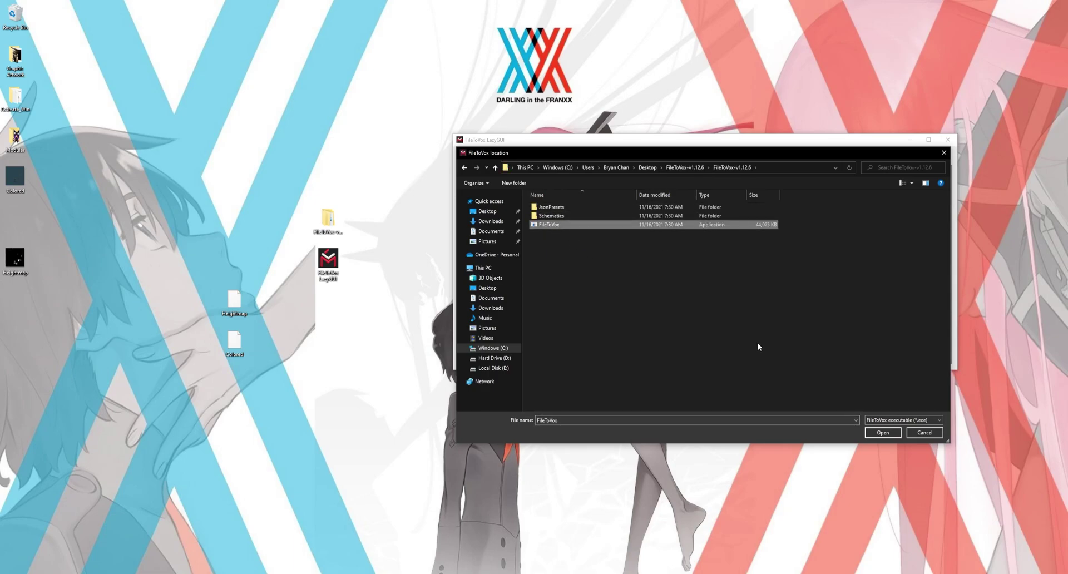
click(883, 433)
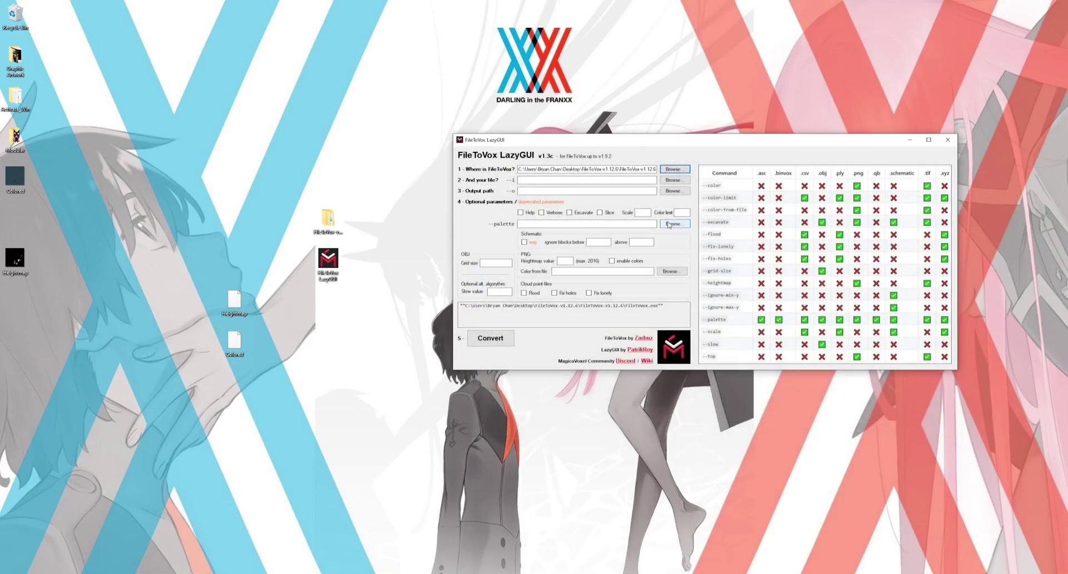
- Choose Heightmap.png from the Desktop as the input file for the conversion
click(676, 180)
scroll(551, 211, down, 5)
click(504, 257)
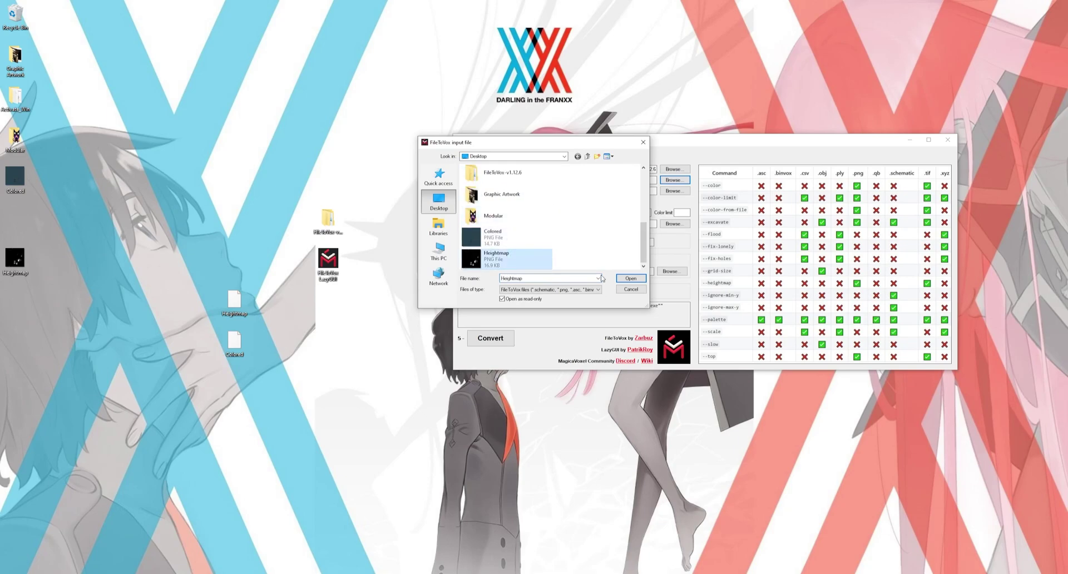
click(631, 278)
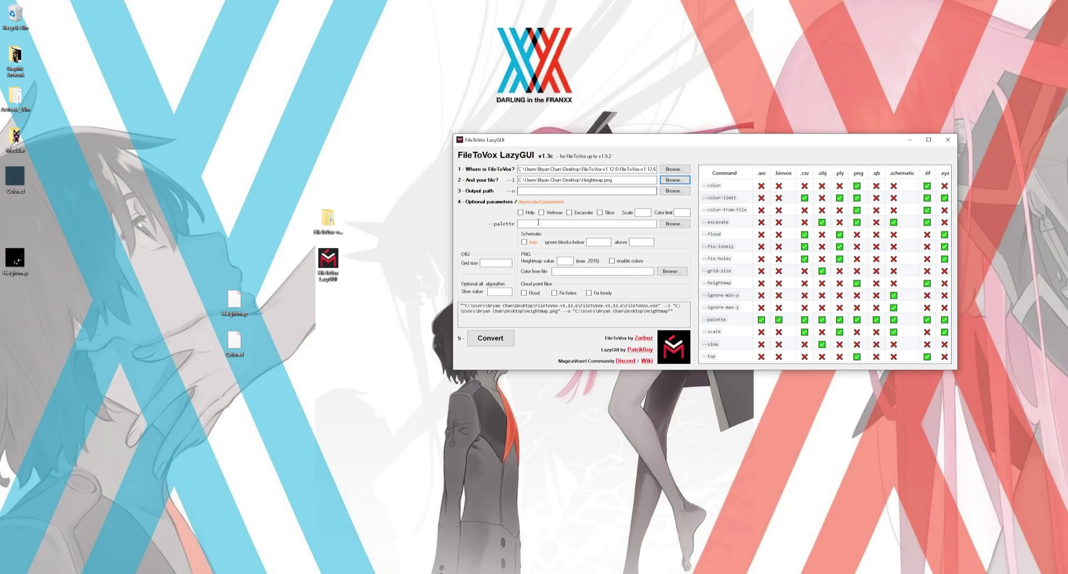
- Set the PNG heightmap value to 25 and enable colors
click(559, 261)
text(25)
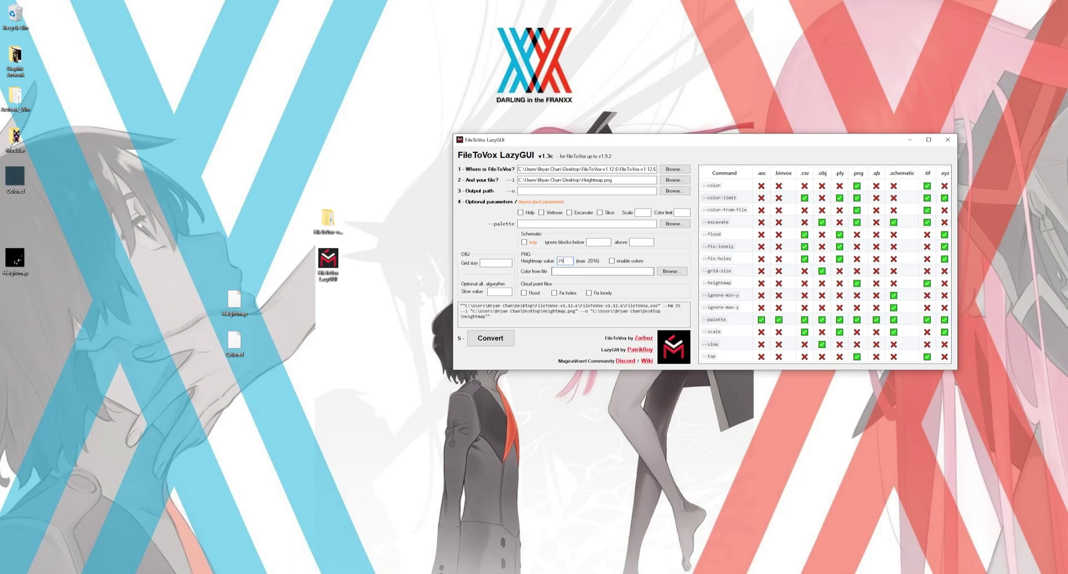
click(613, 261)
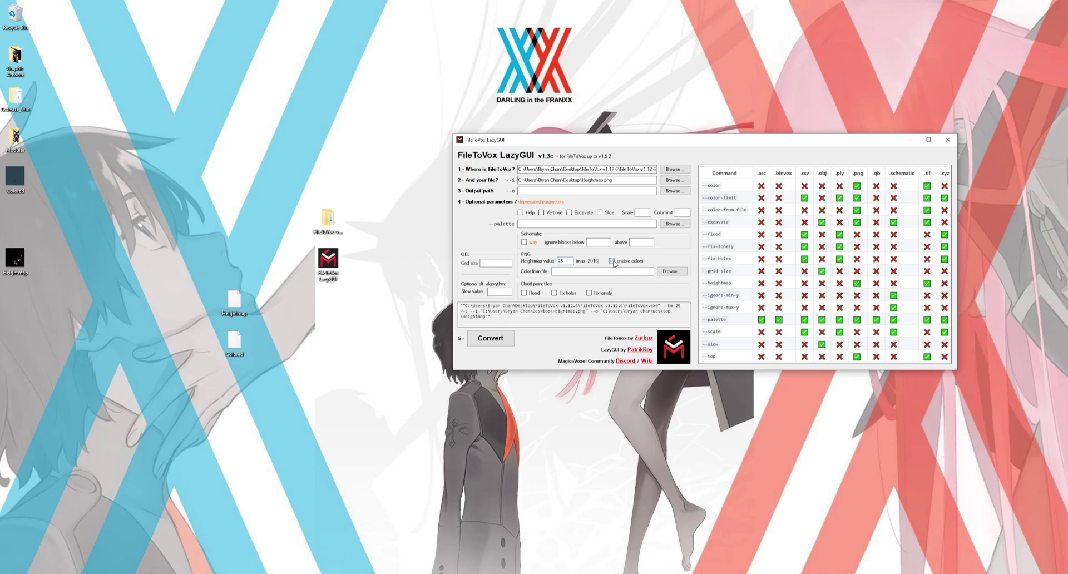
- Use Colored.png from the Desktop as the color file and run the conversion
click(669, 273)
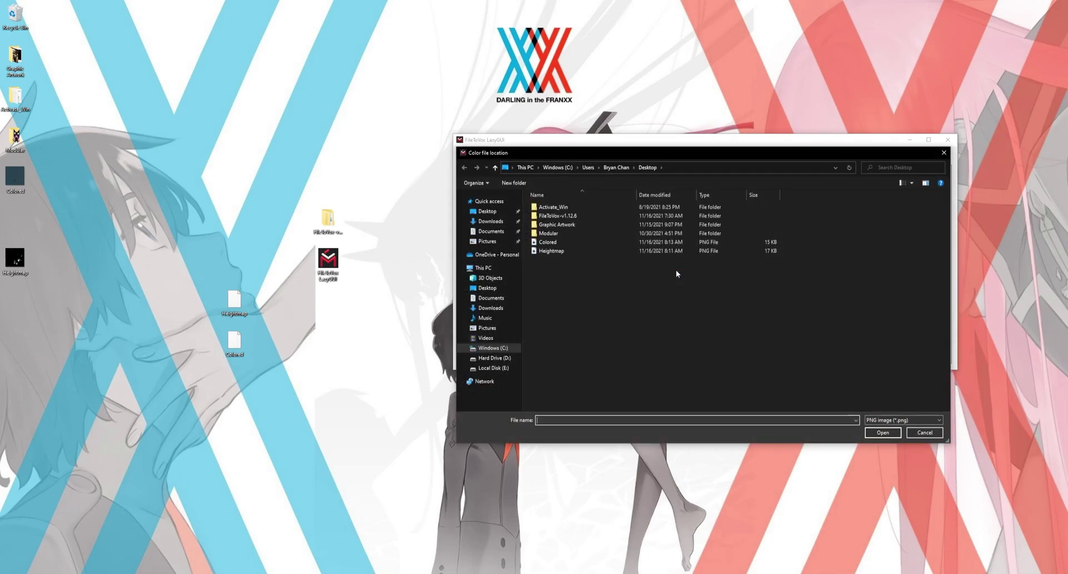
click(548, 243)
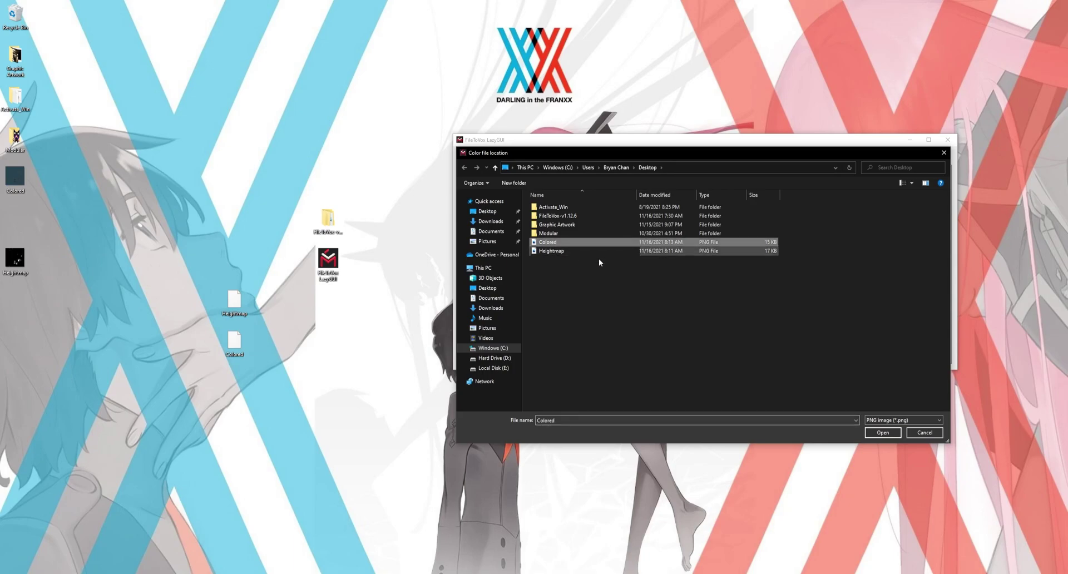
click(883, 433)
click(490, 339)
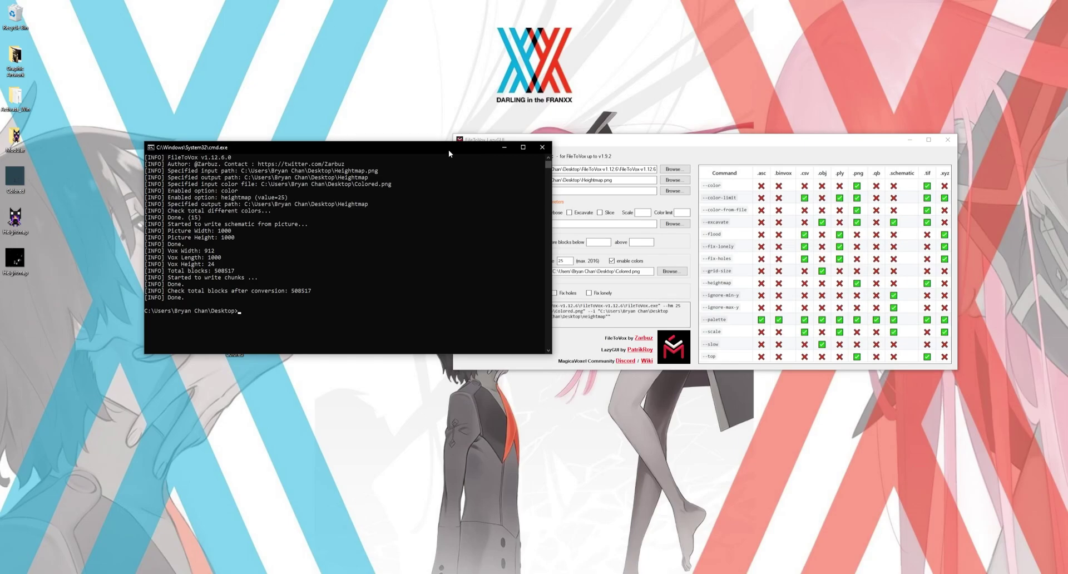
- Place the converted Heightmap voxel file below FileToVox LazyGUI on the desktop and open it in MagicaVoxel to inspect the props
drag(449, 149, 734, 146)
drag(15, 220, 325, 313)
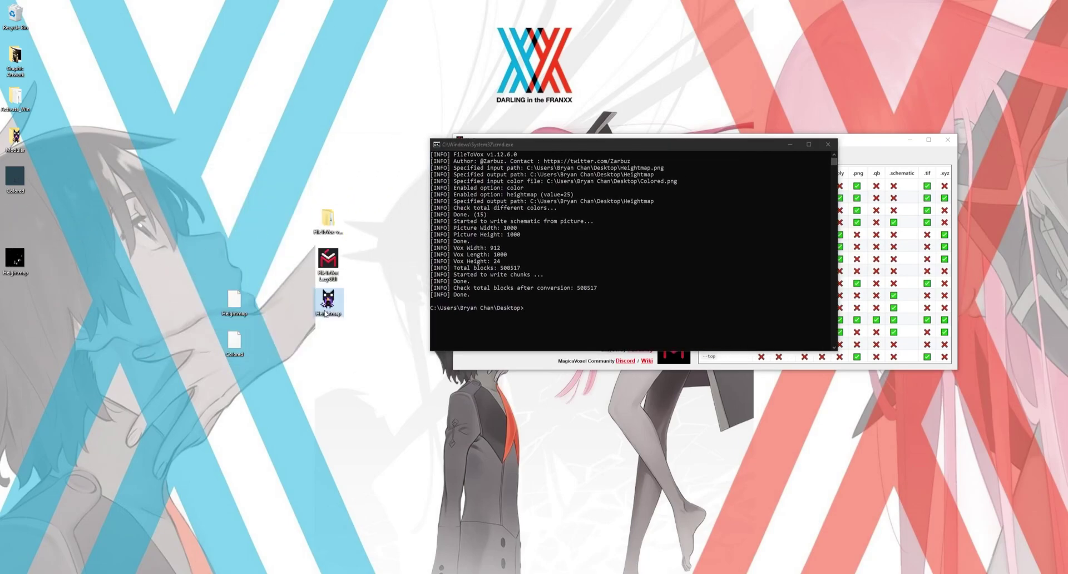
double_click(327, 303)
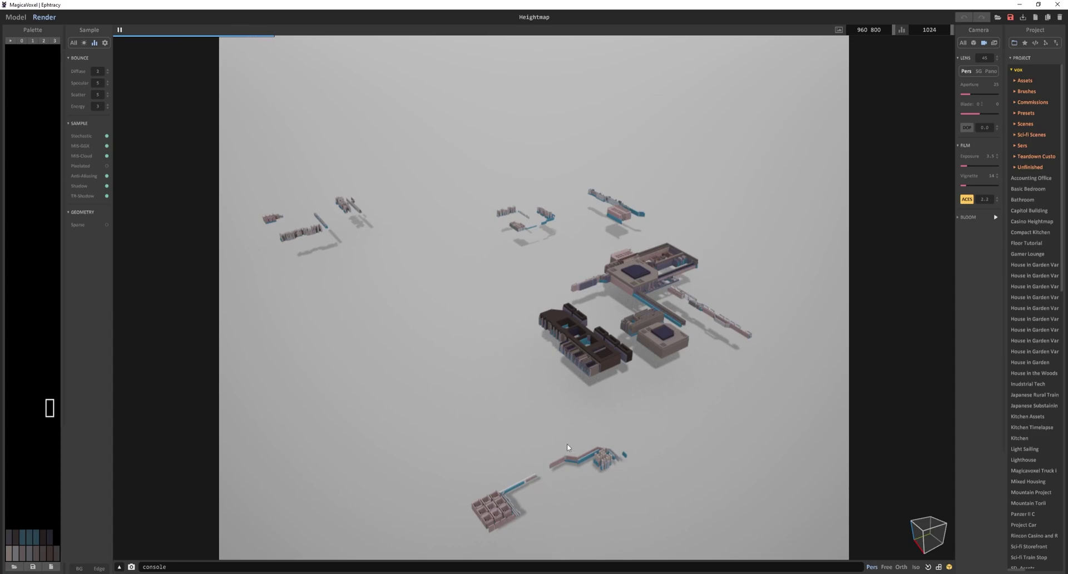
right_drag(663, 315, 411, 349)
scroll(546, 323, up, 5)
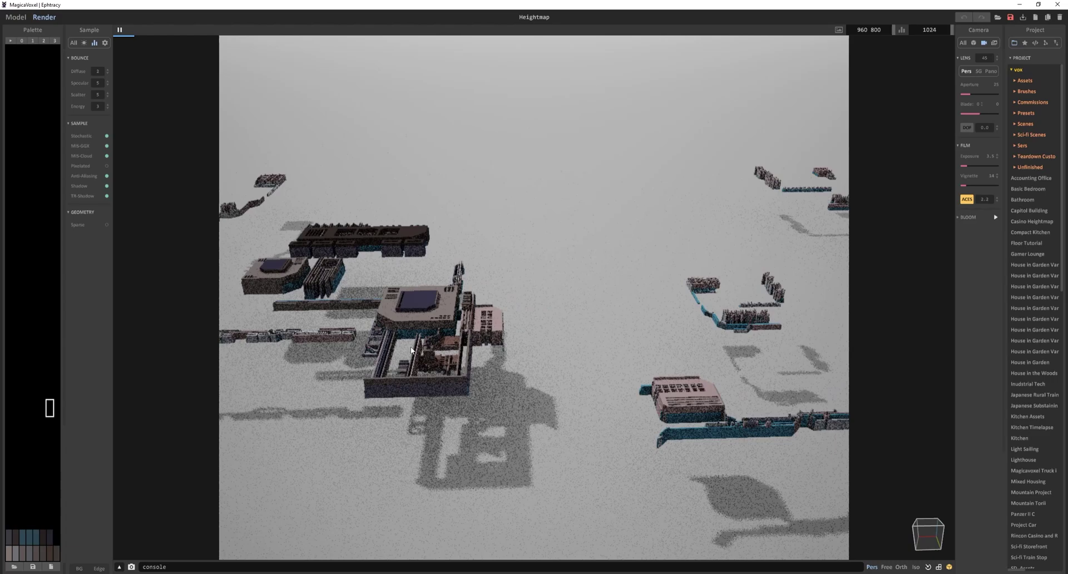
right_drag(129, 522, 516, 363)
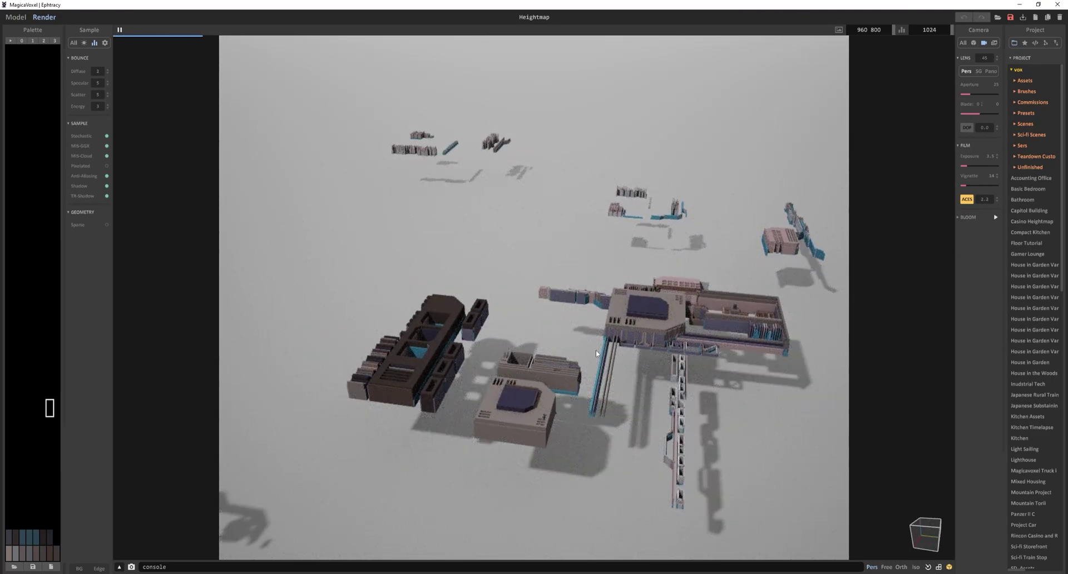
right_drag(596, 349, 579, 329)
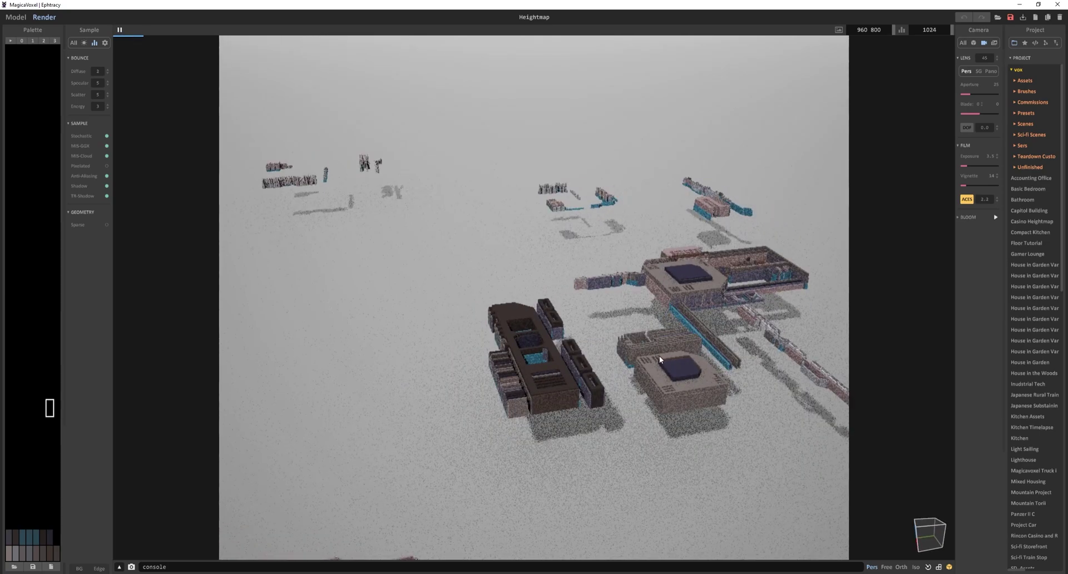